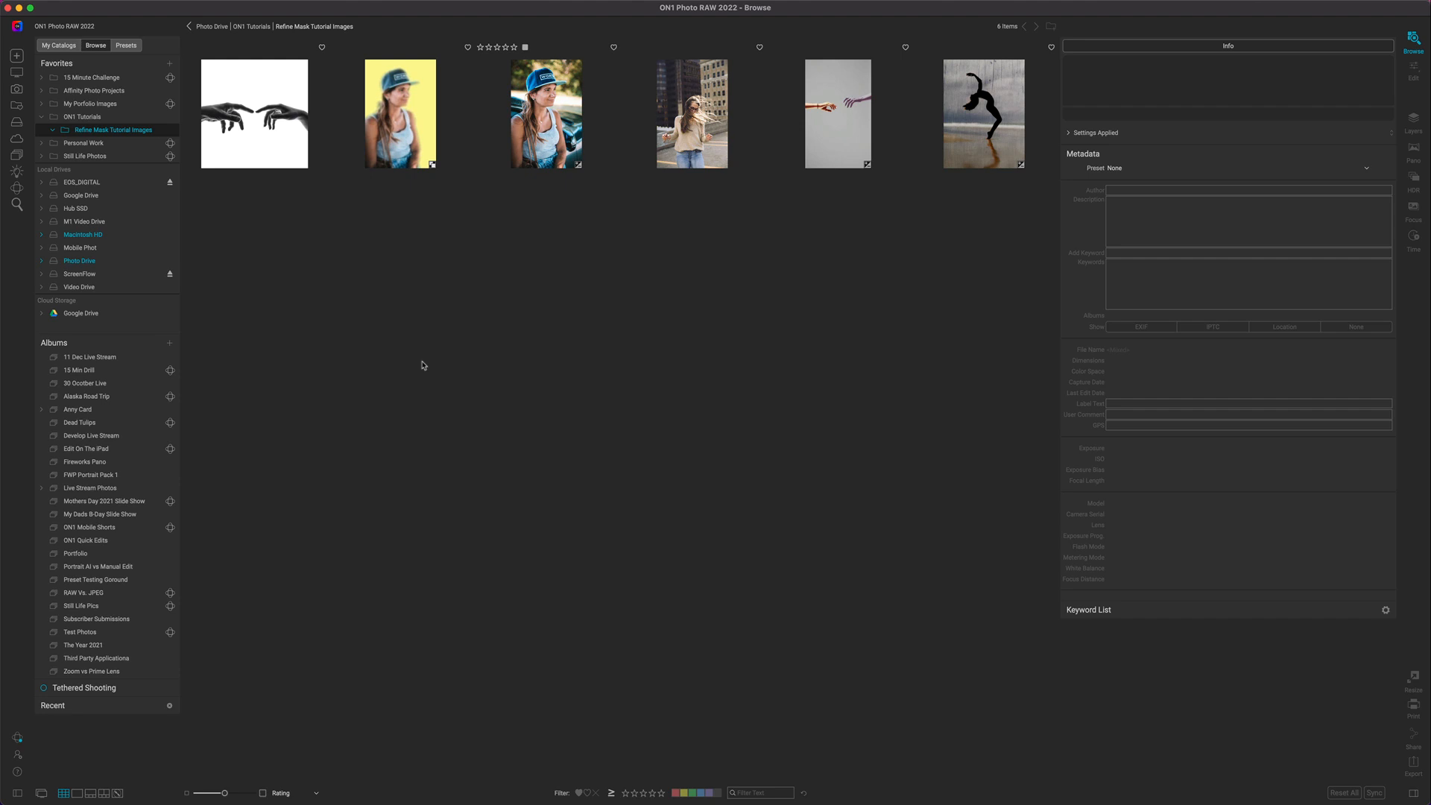
Bring up Preferences with Command+comma and show the application-menu route to it
key(super+comma)
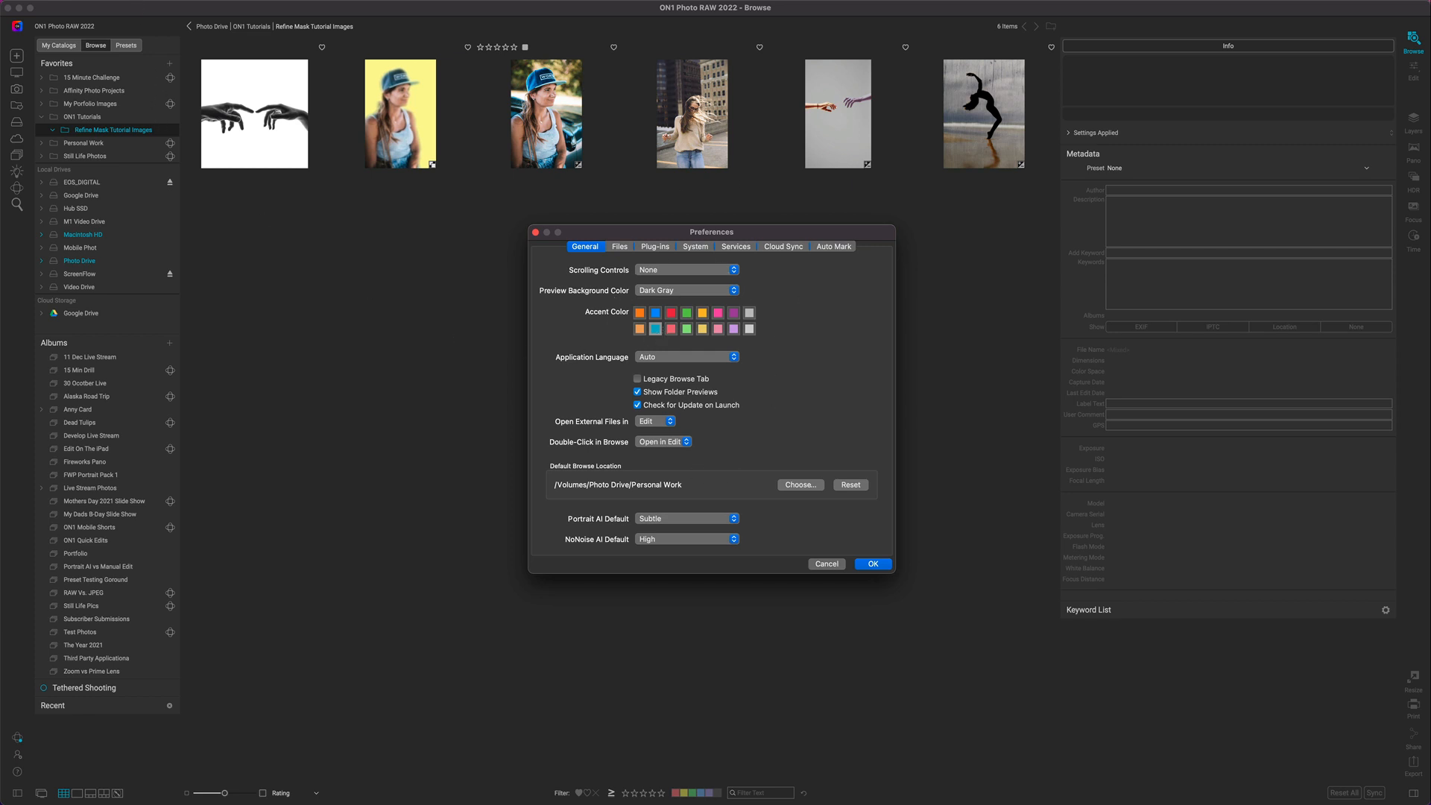
click(79, 2)
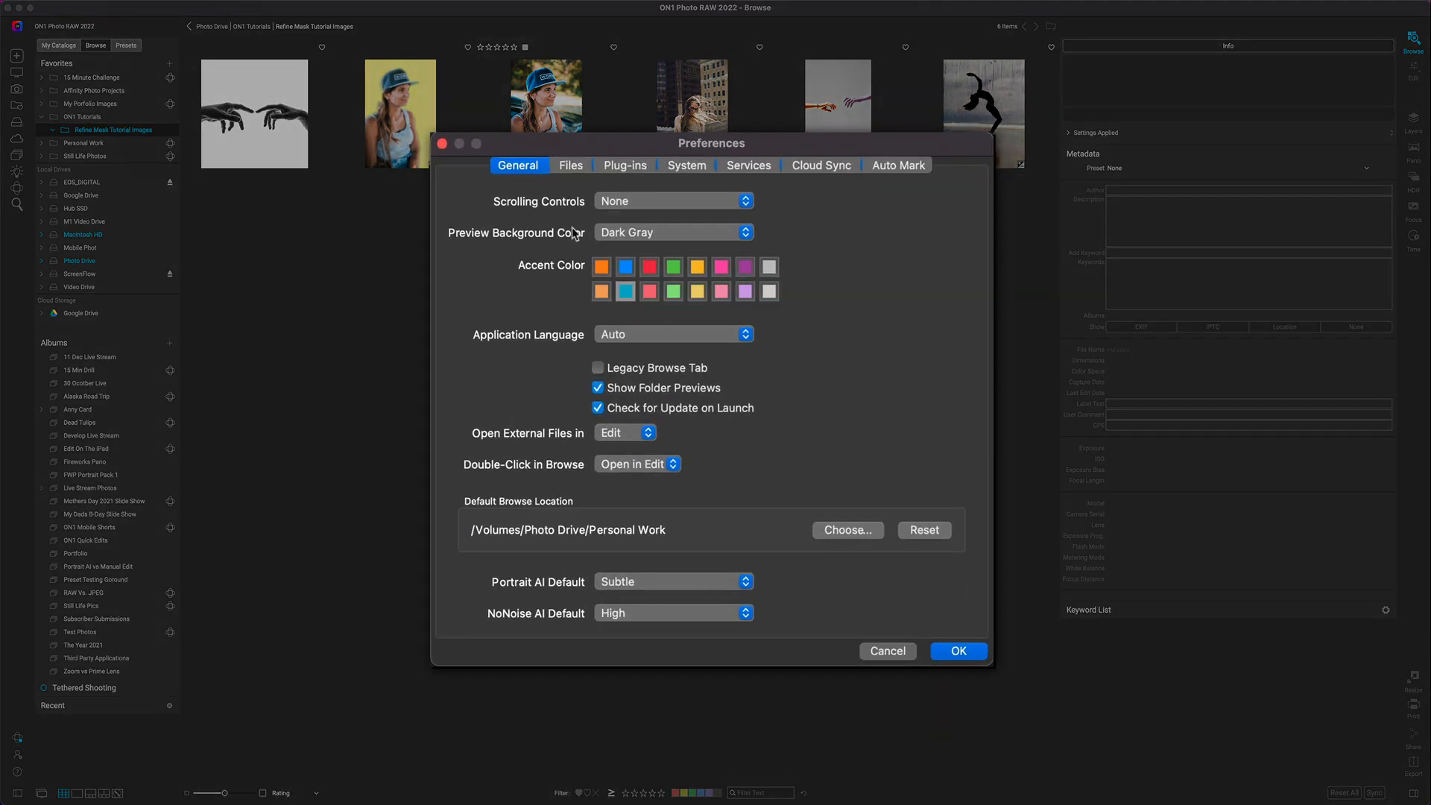
Switch Preferences to the Files settings with the Default Processing camera list
click(570, 165)
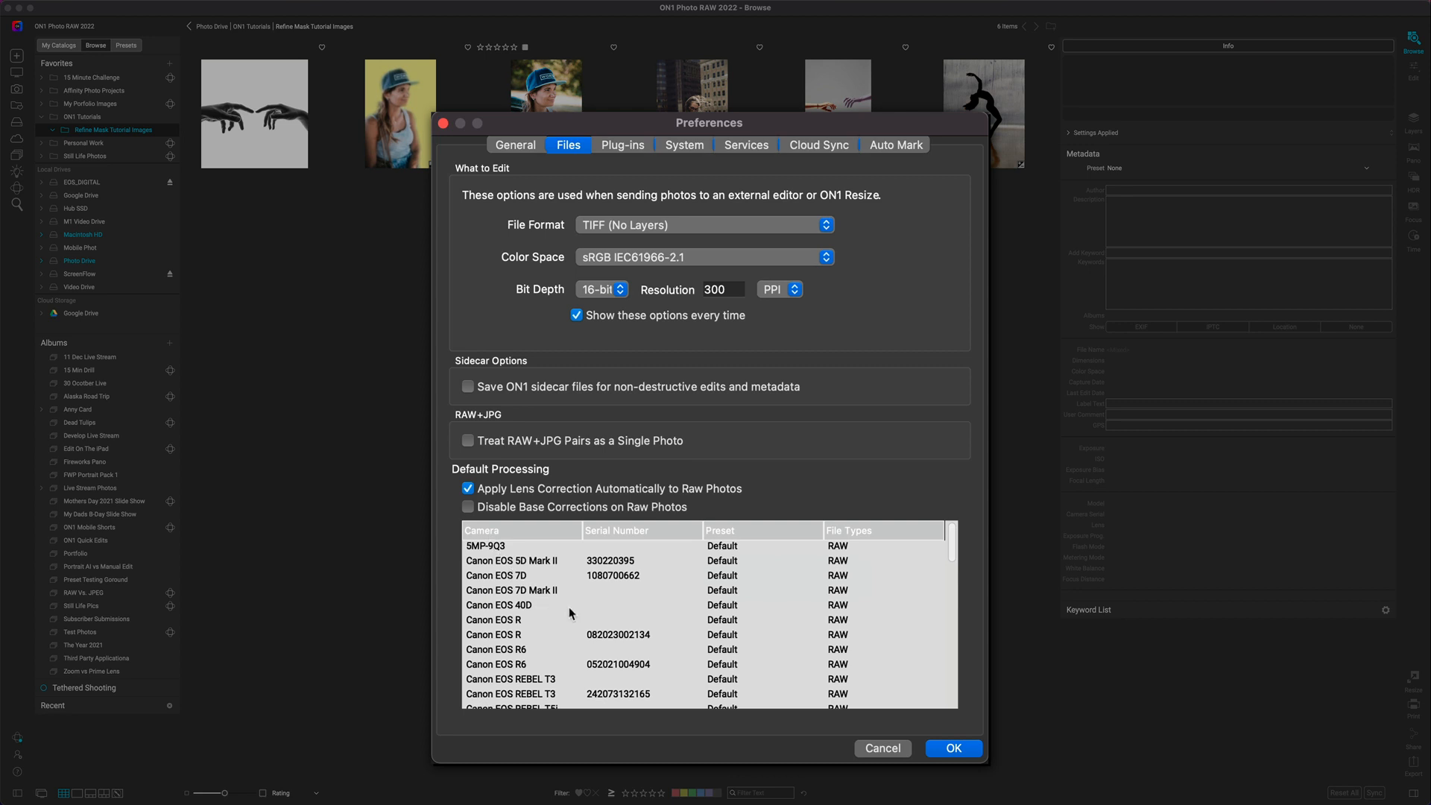
scroll(569, 607, down, 4)
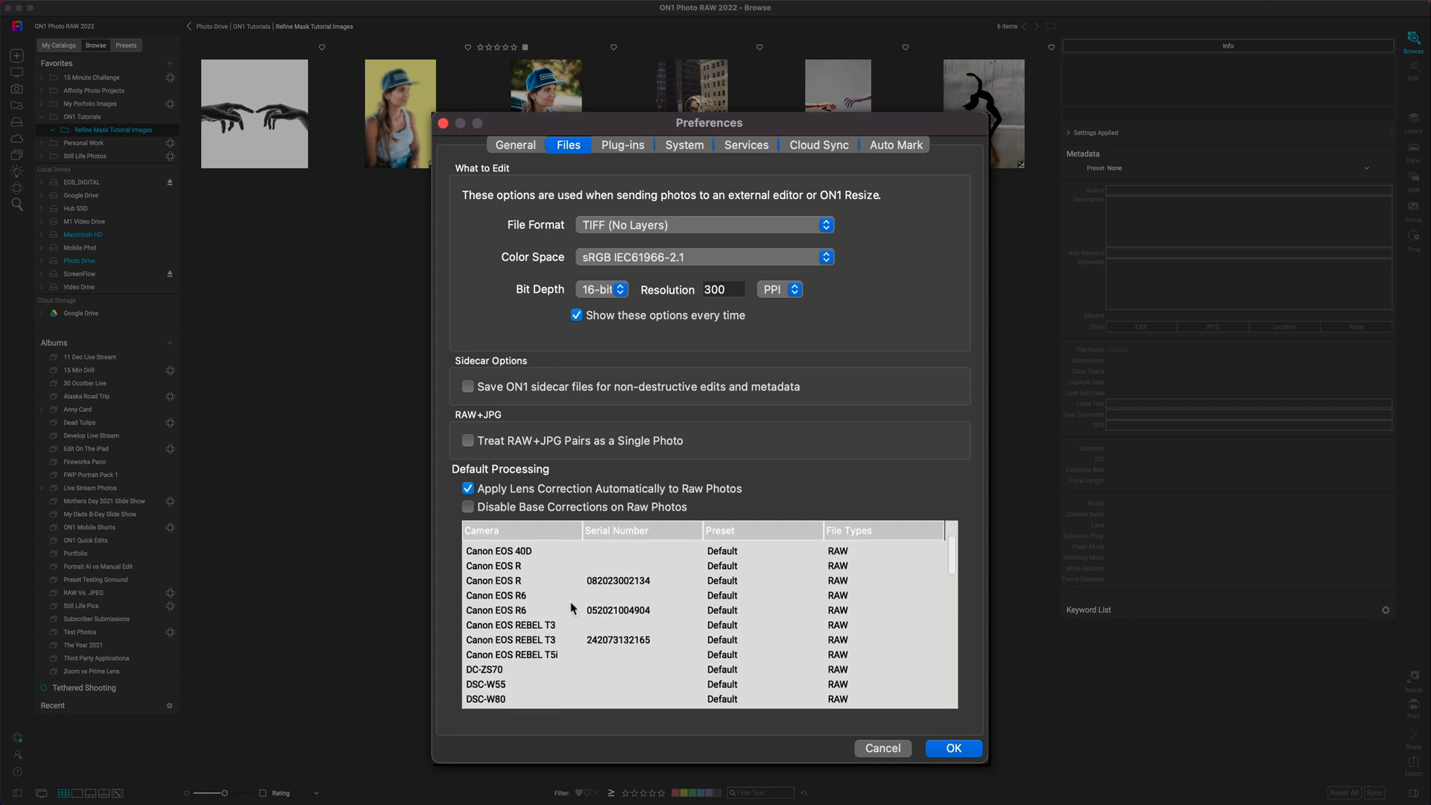
scroll(571, 602, down, 4)
scroll(571, 602, down, 3)
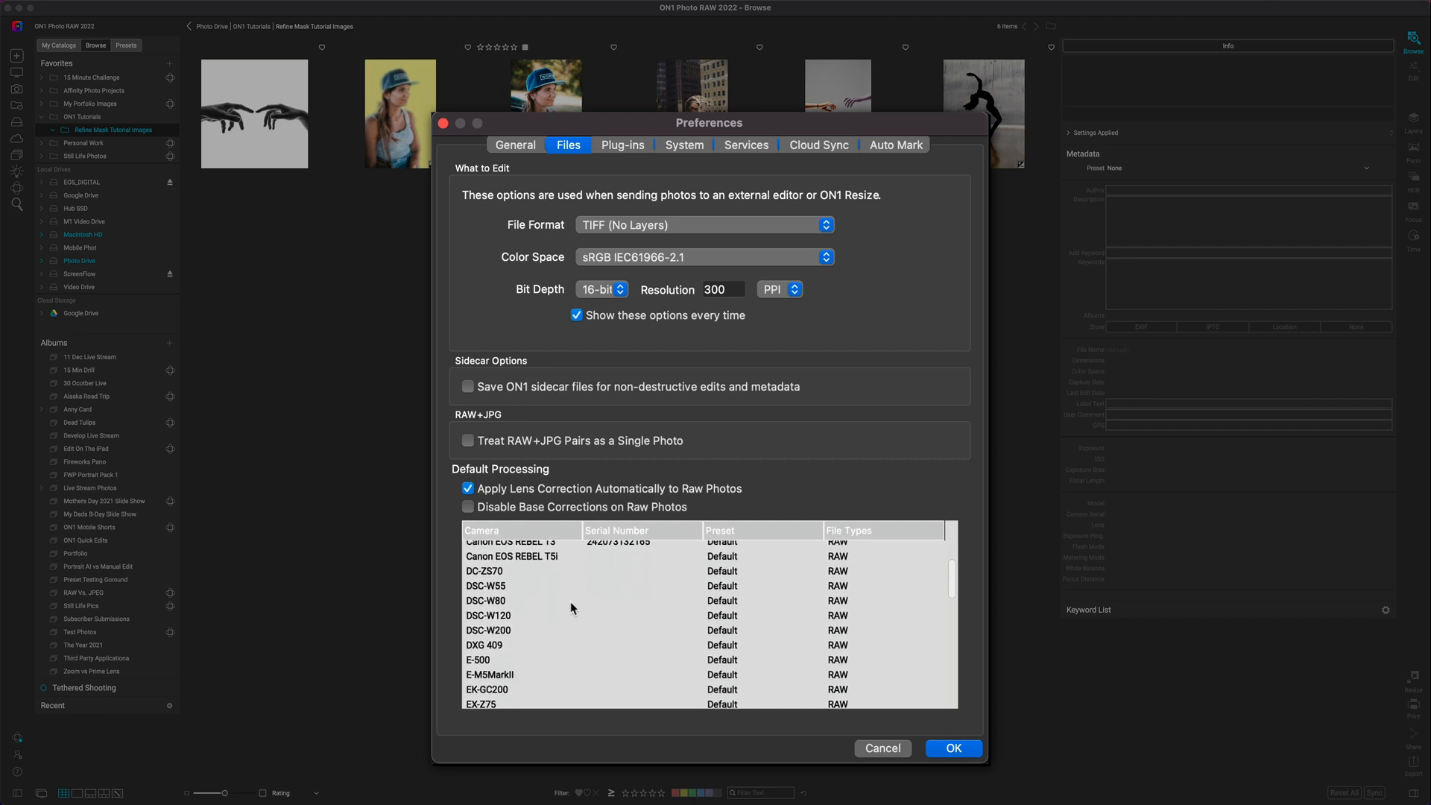
scroll(571, 602, down, 4)
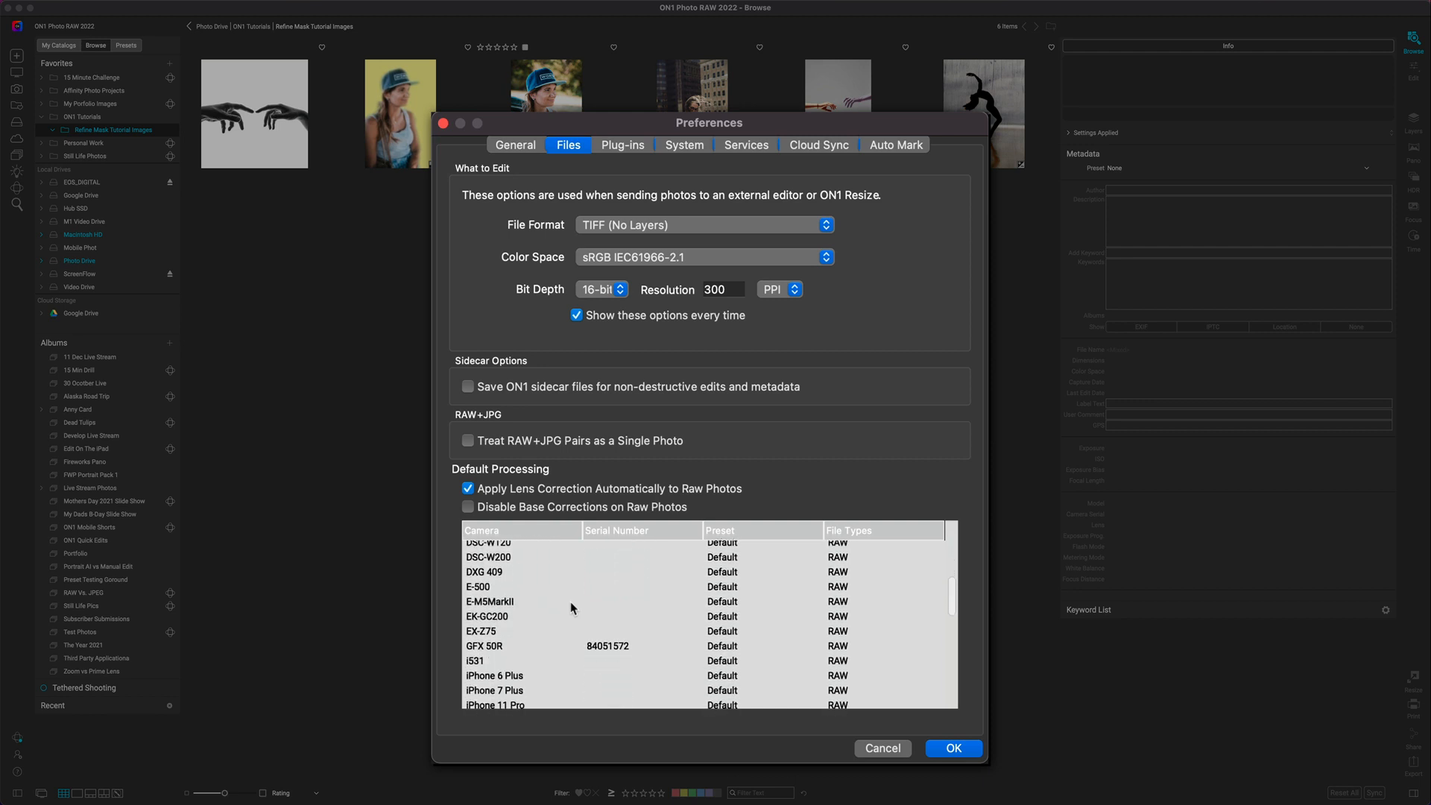
scroll(570, 602, down, 2)
scroll(571, 602, down, 1)
scroll(571, 602, down, 2)
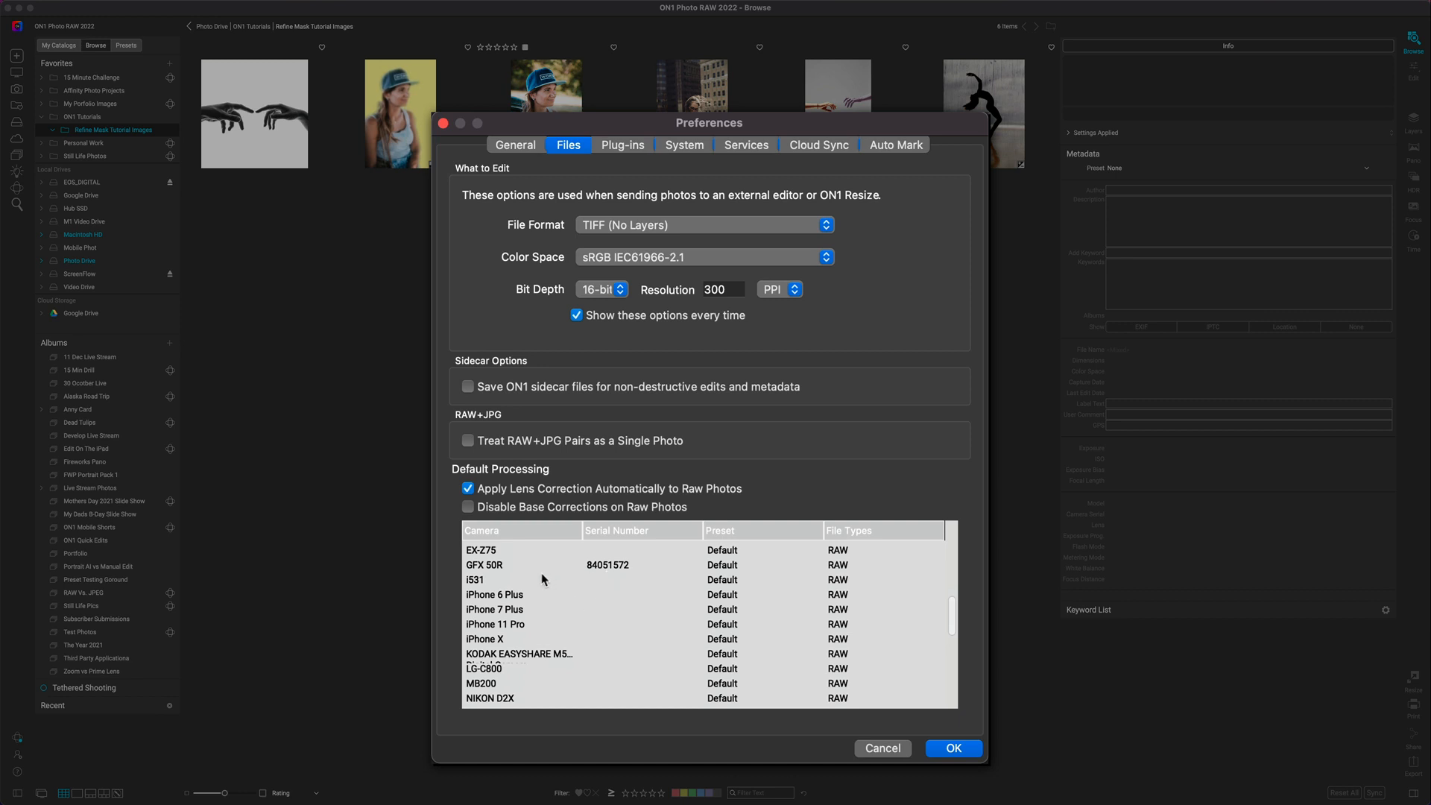
scroll(541, 578, down, 1)
scroll(541, 577, down, 1)
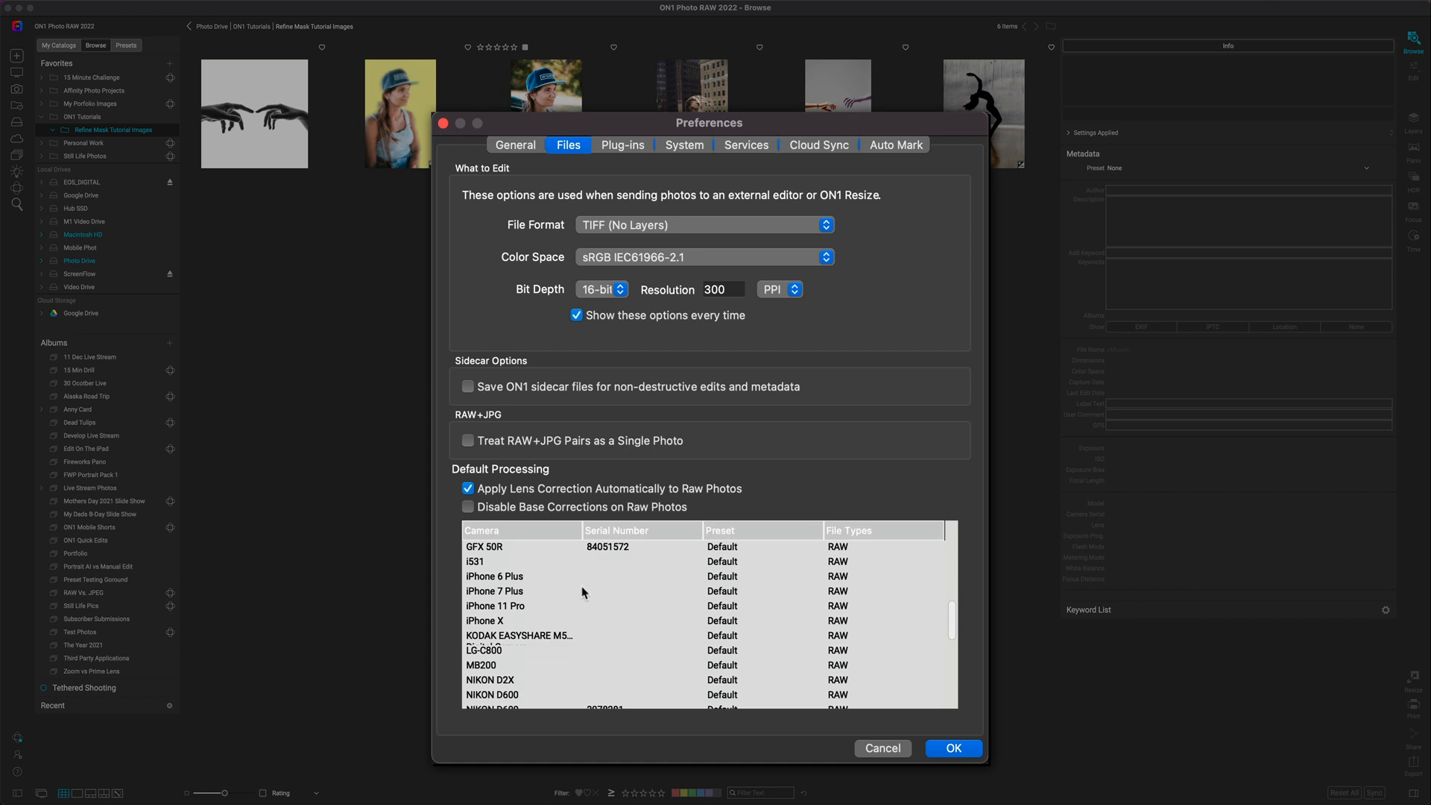
scroll(584, 615, down, 2)
scroll(584, 616, down, 1)
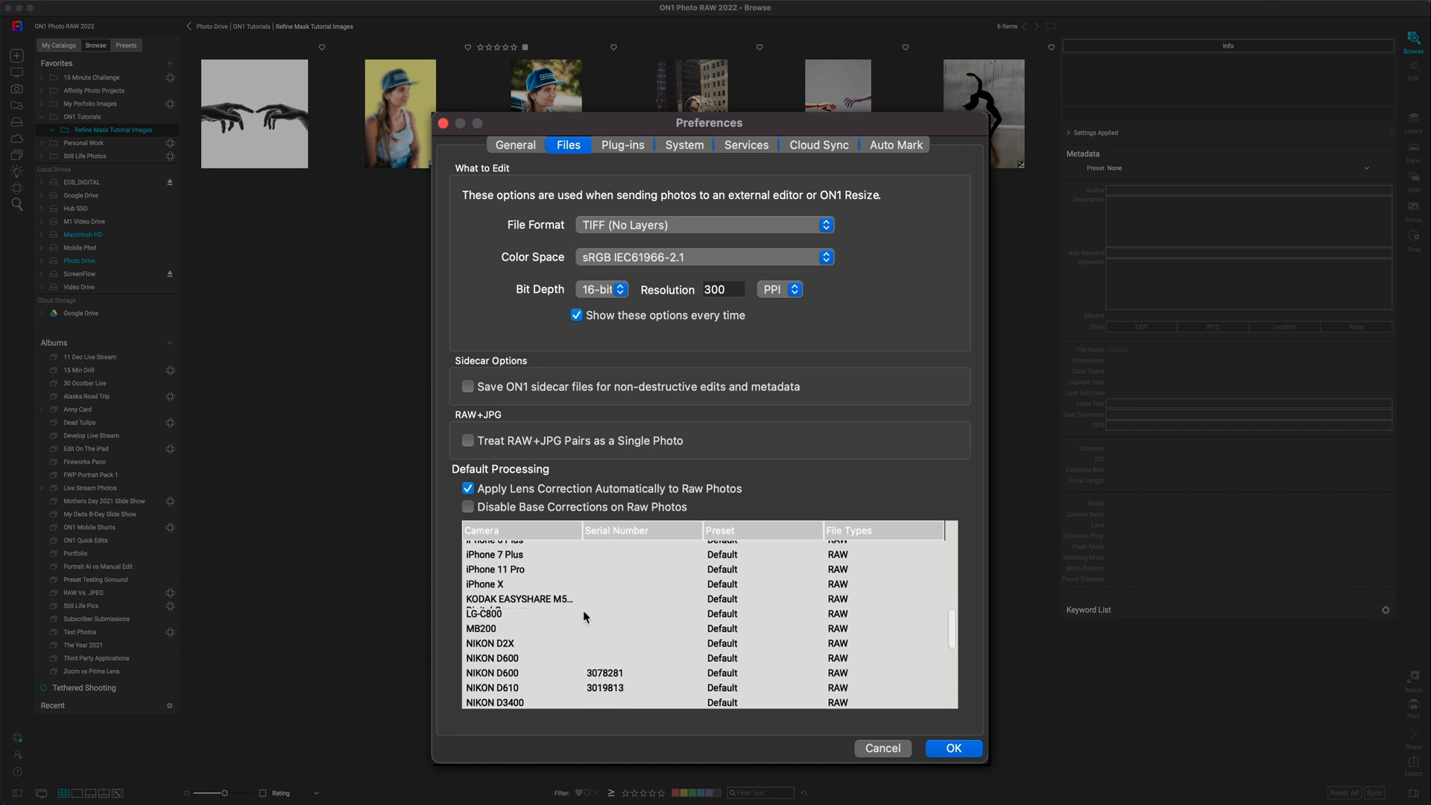
scroll(584, 616, down, 1)
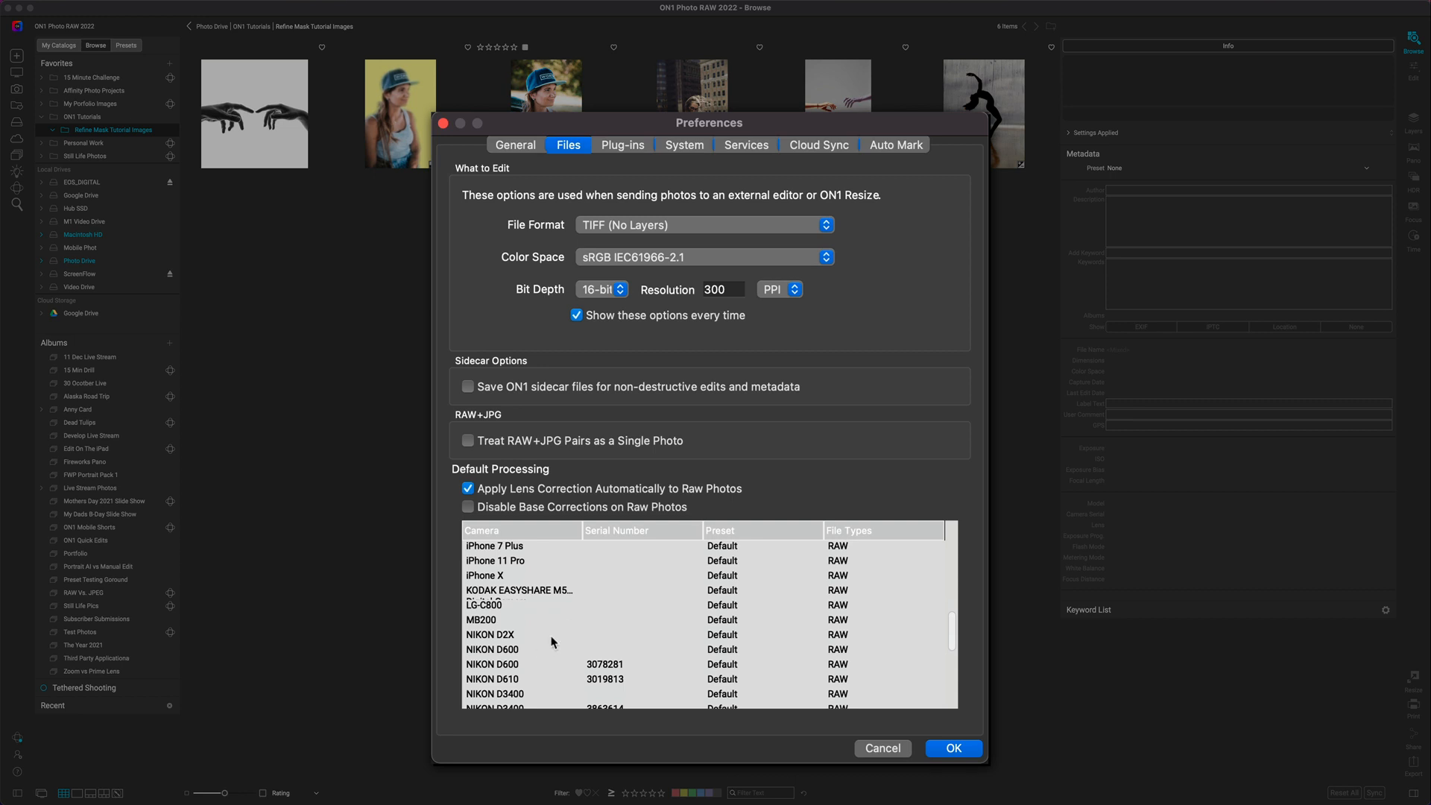
scroll(554, 649, down, 1)
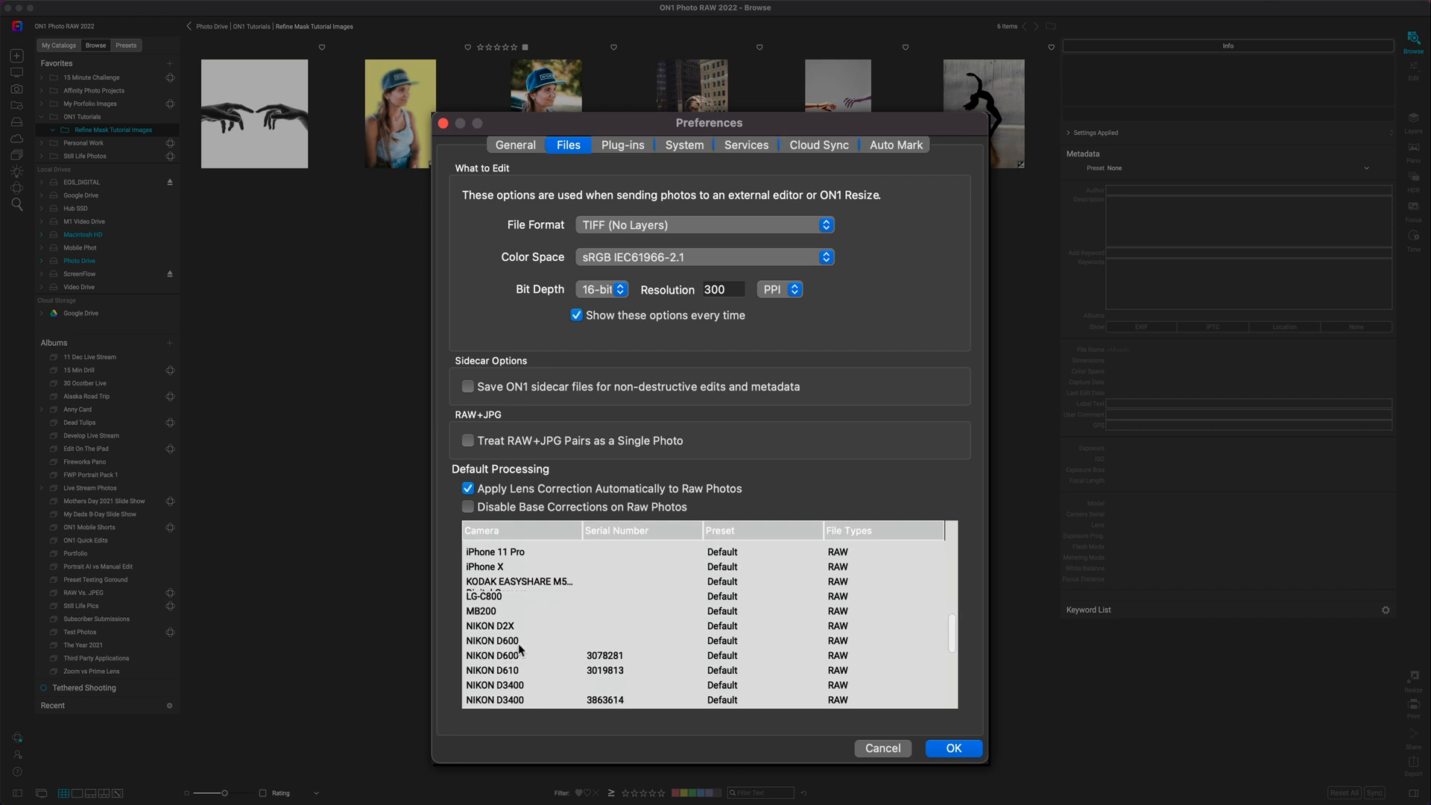
scroll(569, 629, down, 1)
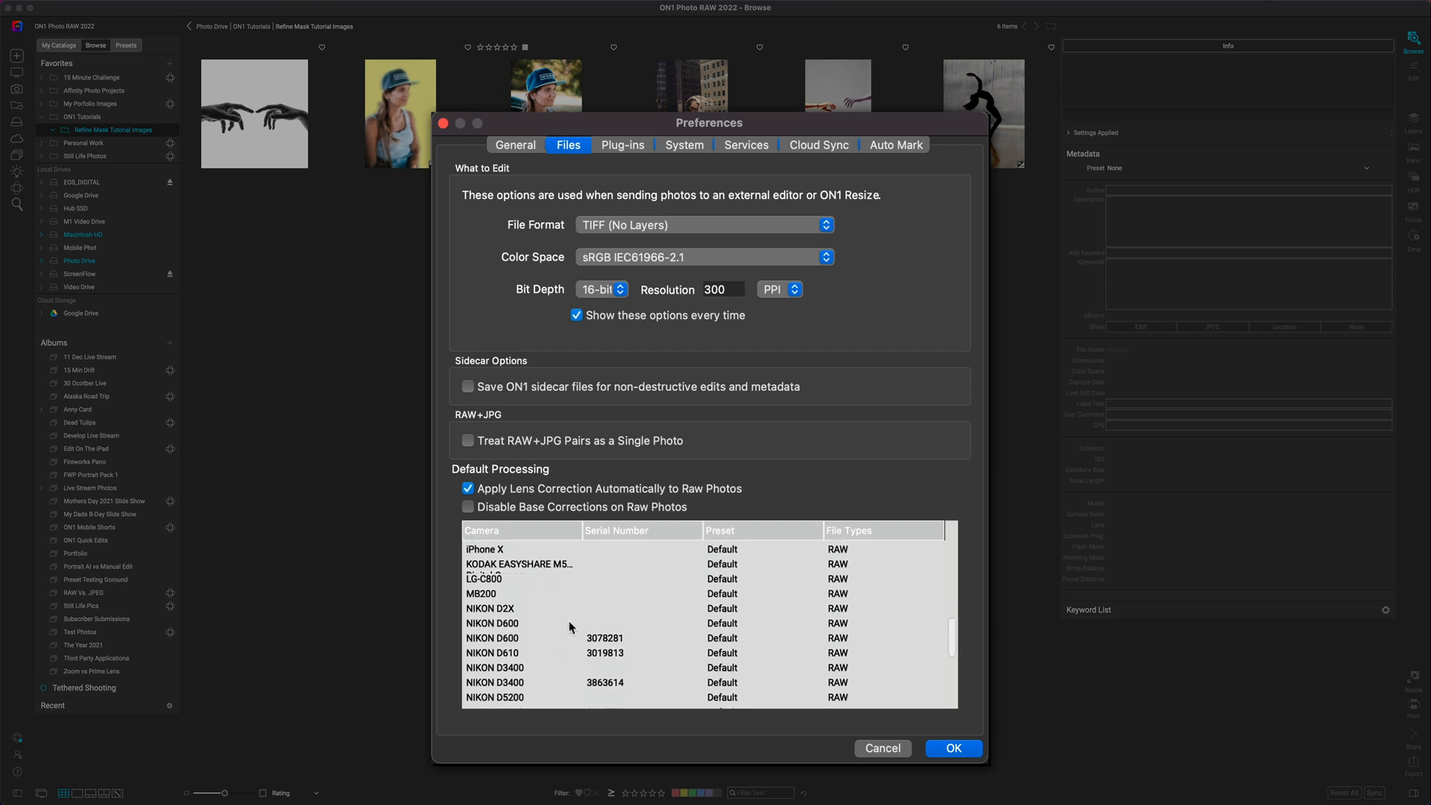
scroll(569, 630, down, 2)
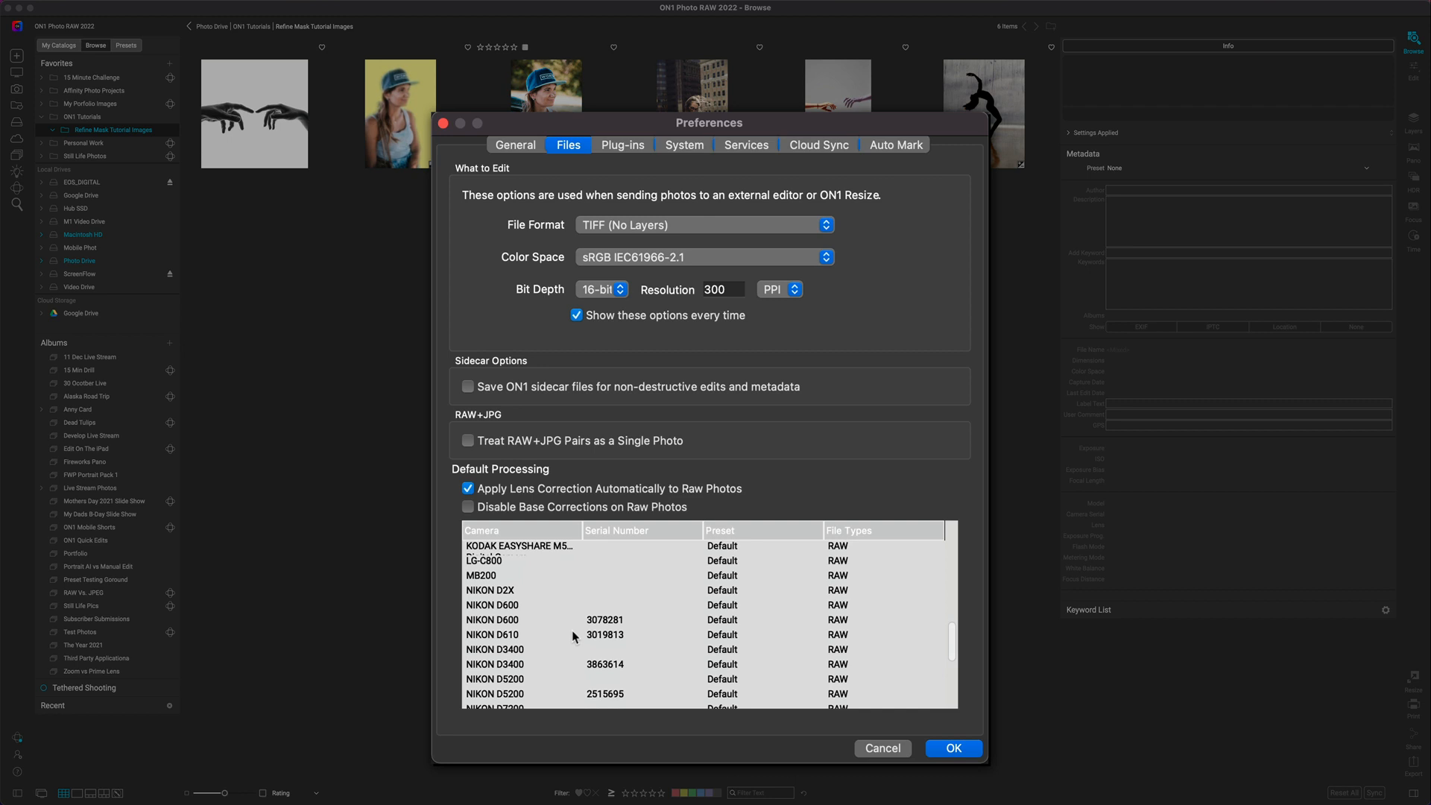
scroll(576, 629, down, 1)
scroll(575, 628, down, 2)
scroll(576, 629, down, 1)
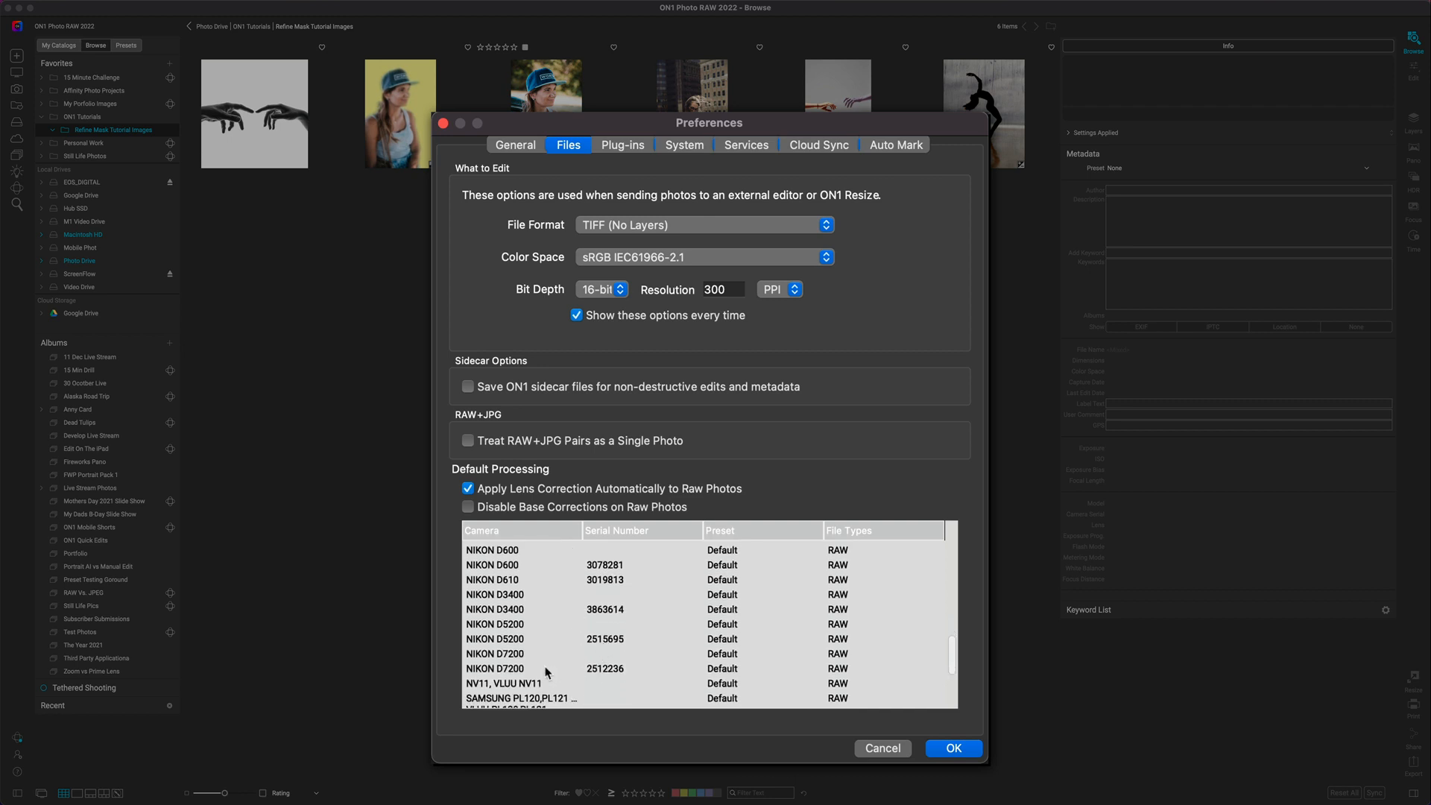
scroll(604, 671, down, 2)
Assign the BF9 - Ilford SFX 200 preset to the NIKON D7200 with serial 2512236
click(594, 644)
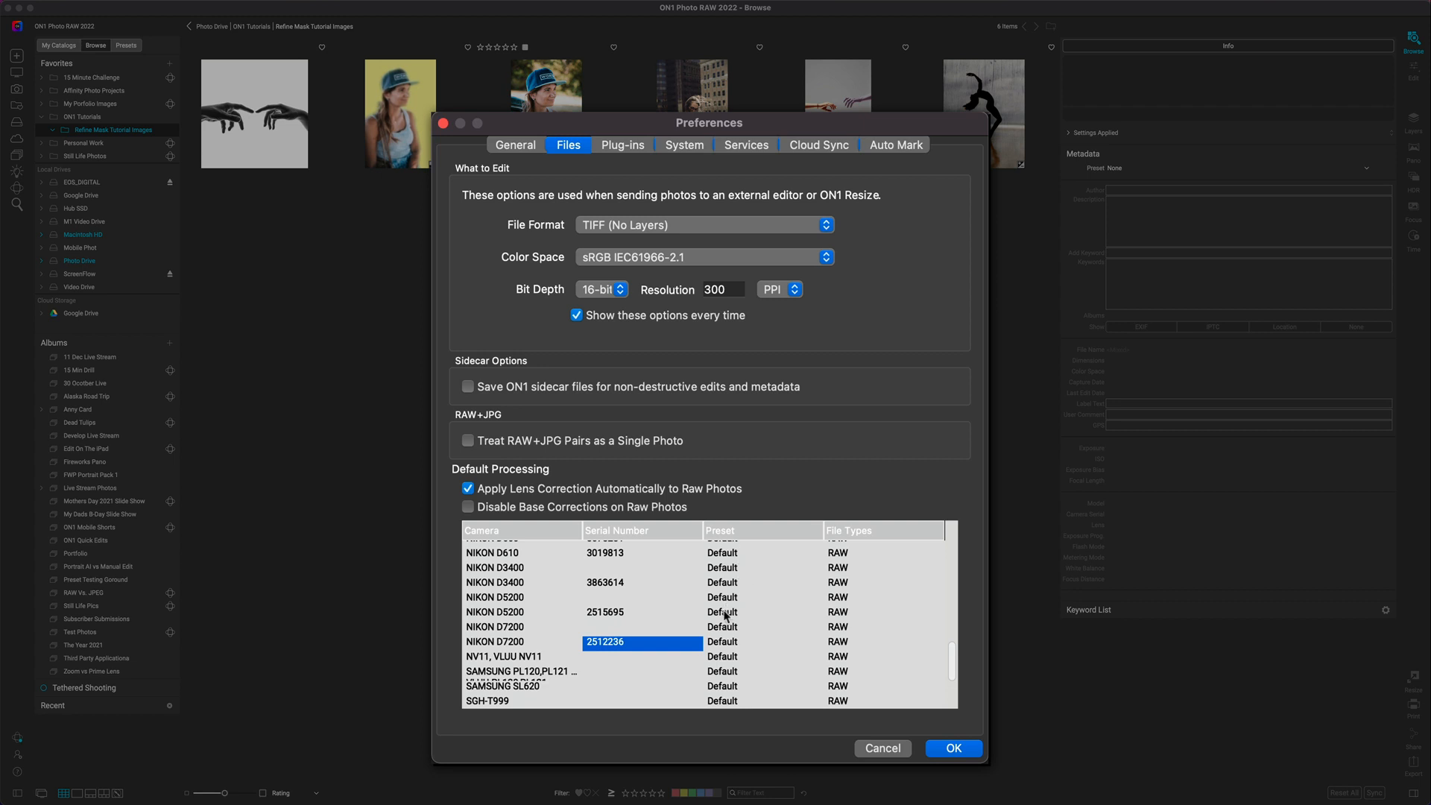
click(734, 647)
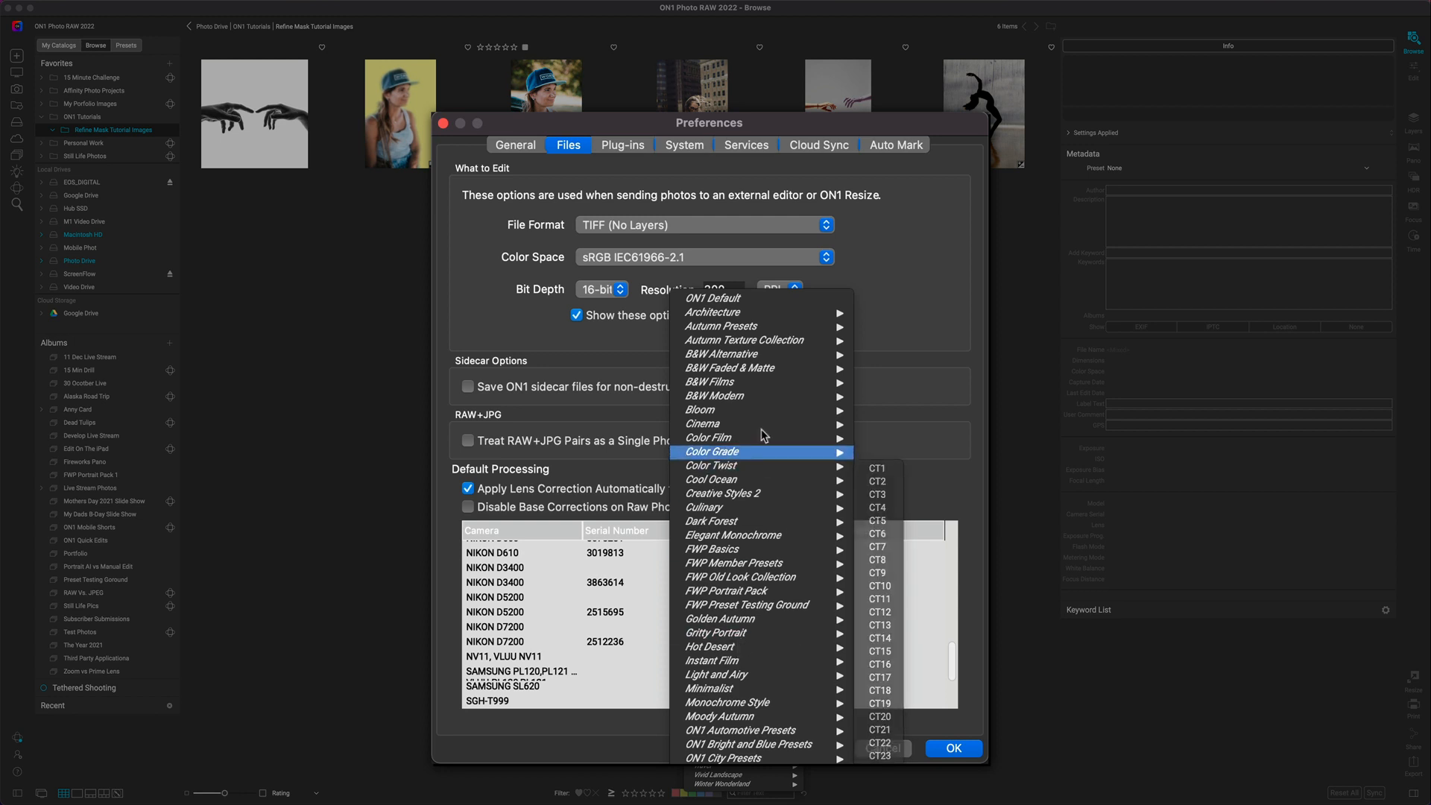
mouse_move(761, 381)
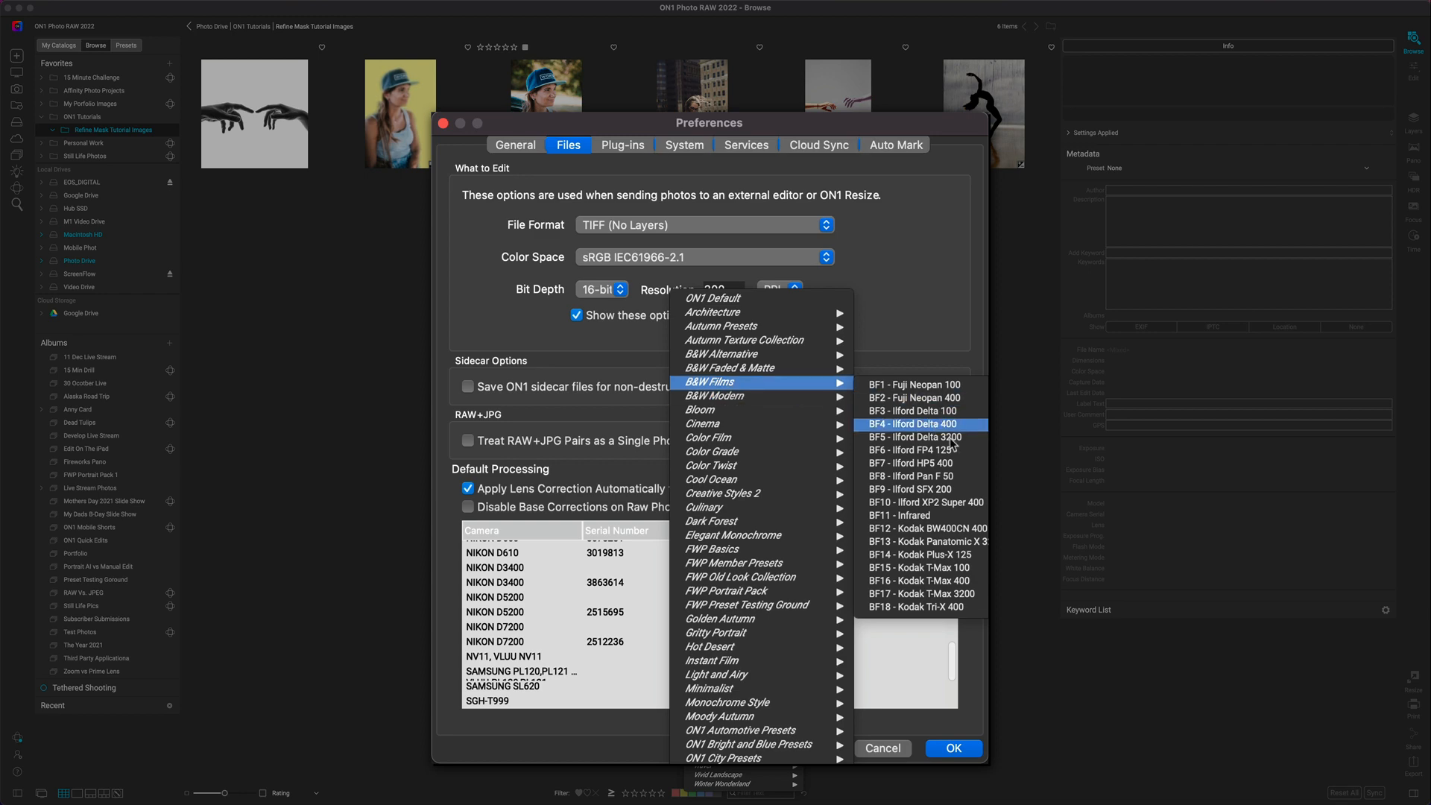
click(959, 492)
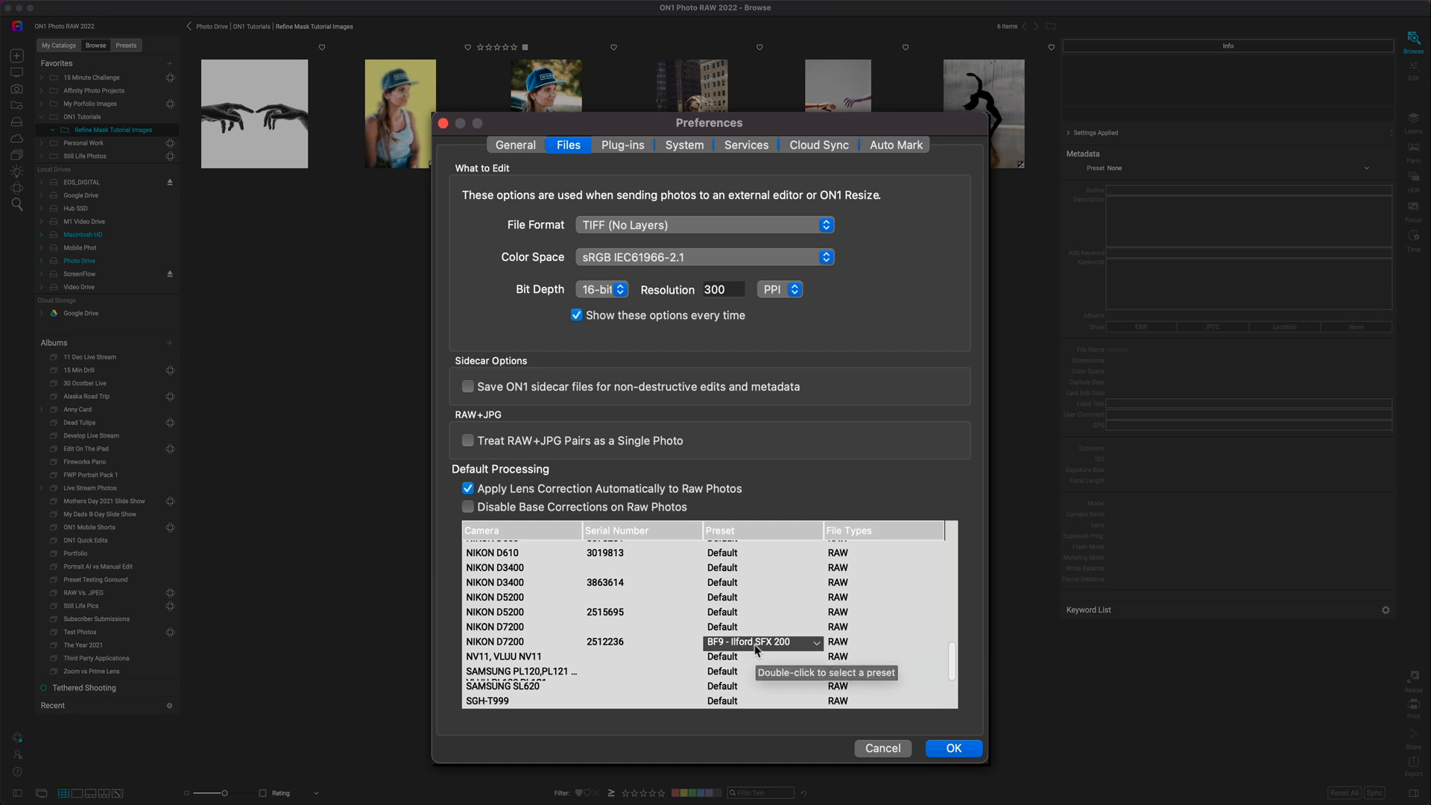
Set the NIKON D7200 preset's file types to Both (RAW and JPG)
double_click(853, 646)
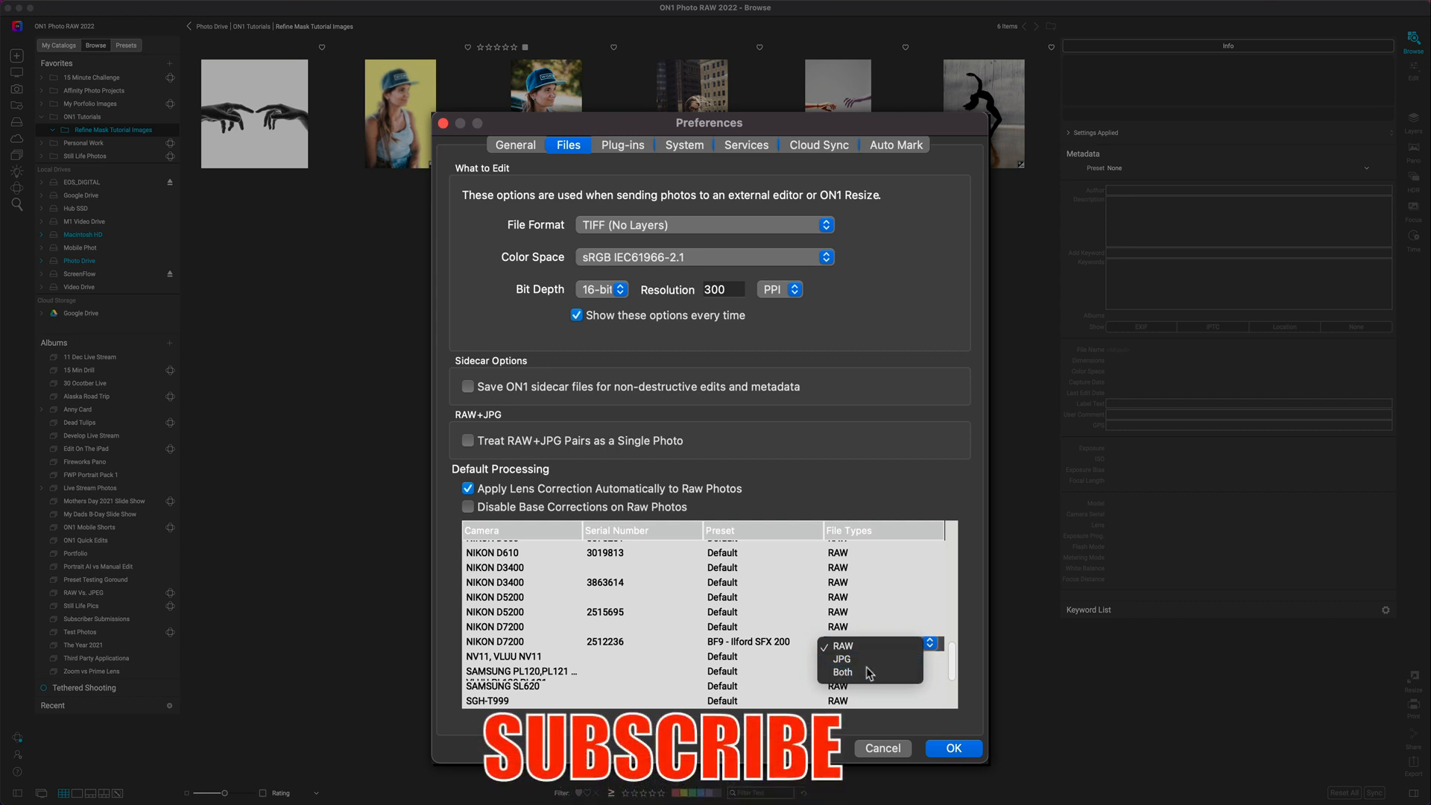
click(867, 672)
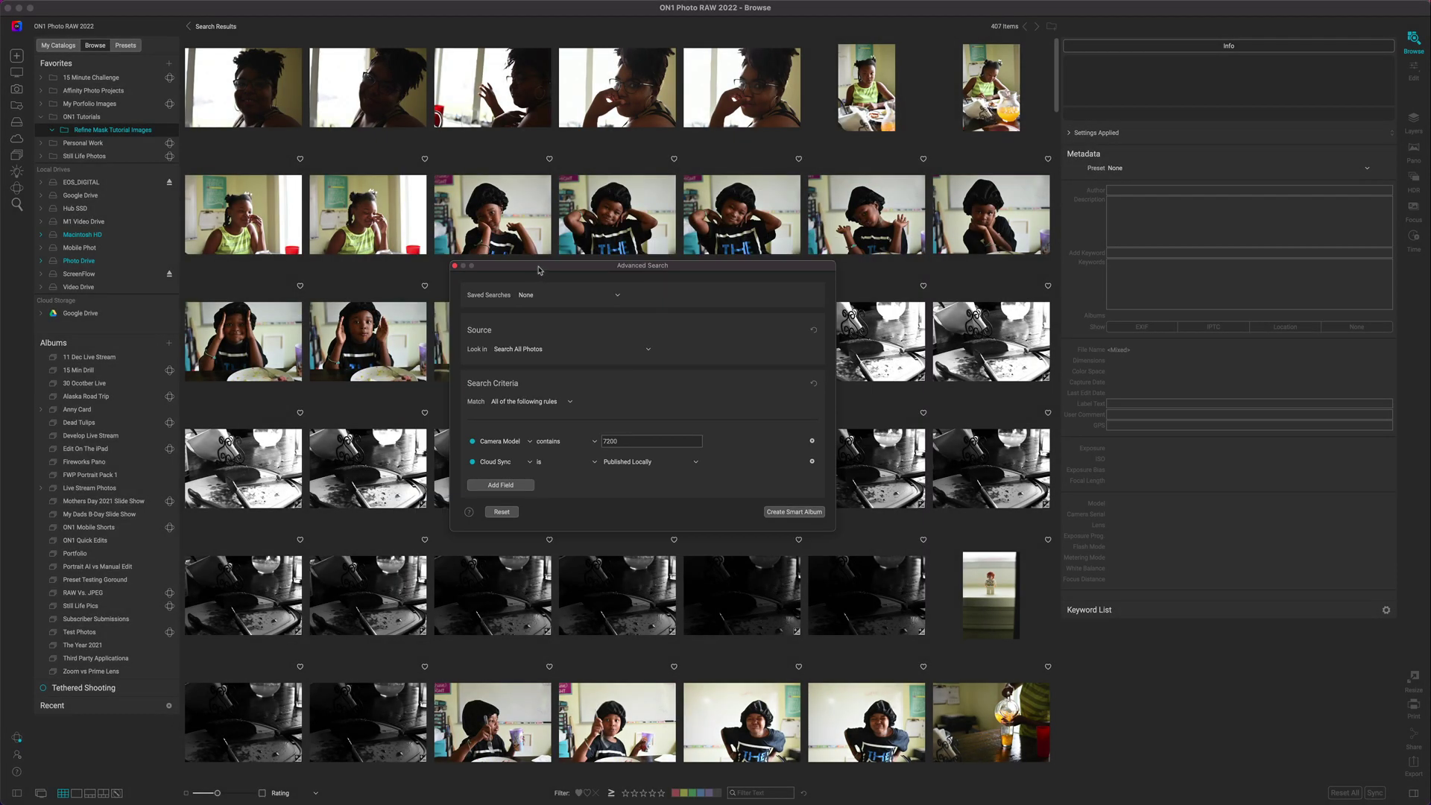
Dismiss the search criteria and select D7200 Test Shots-12.NEF to view its Nikon D7200 details
click(457, 267)
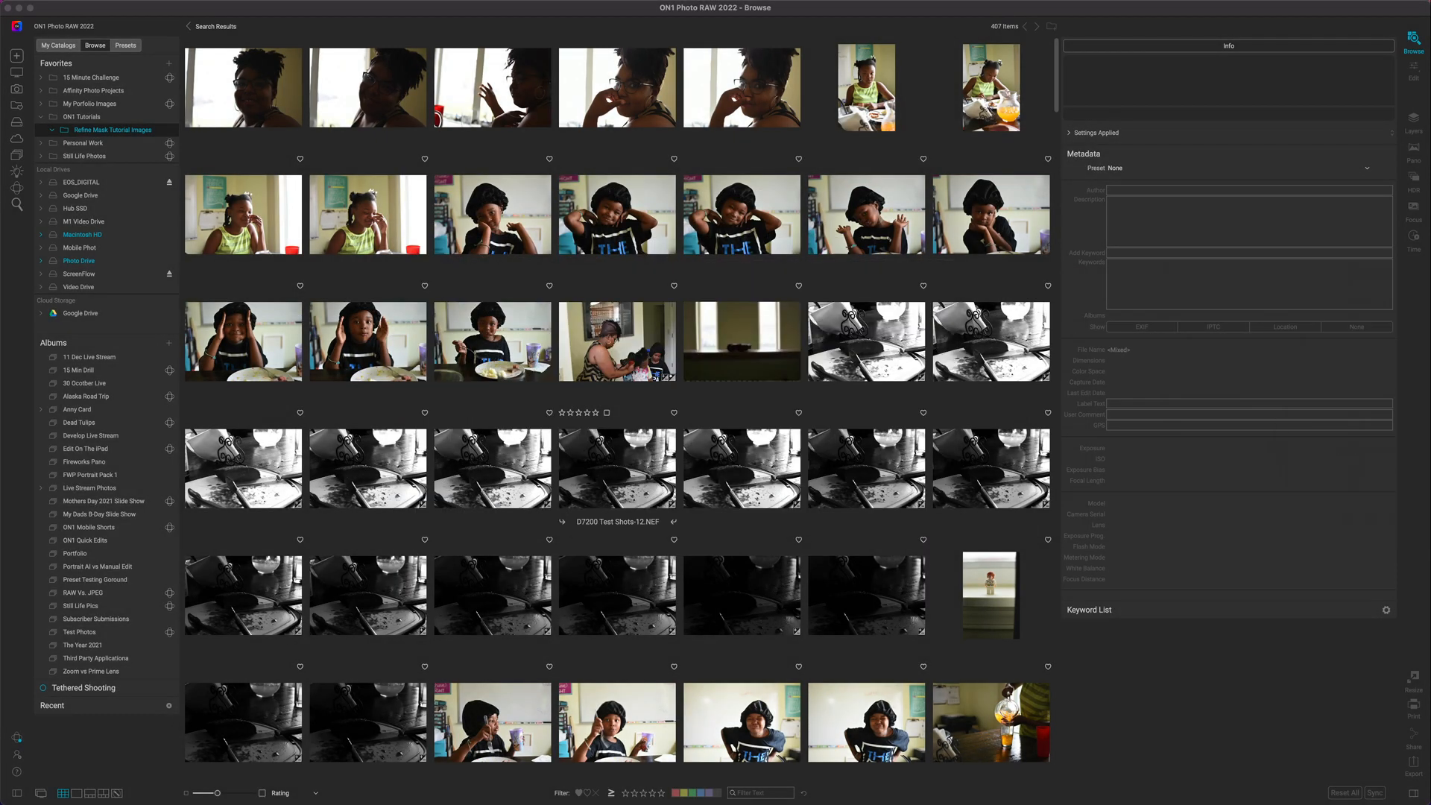
scroll(619, 403, down, 2)
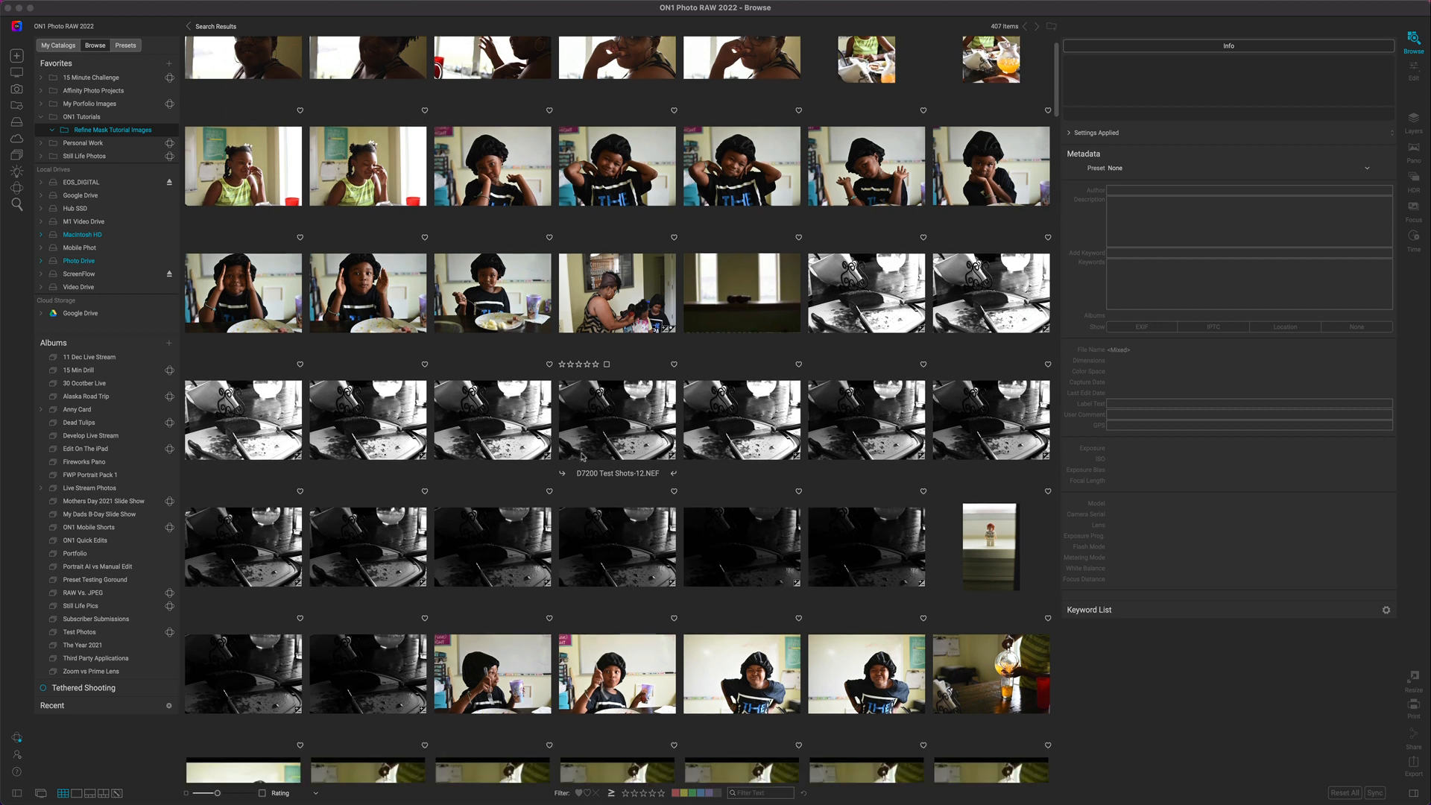
click(615, 421)
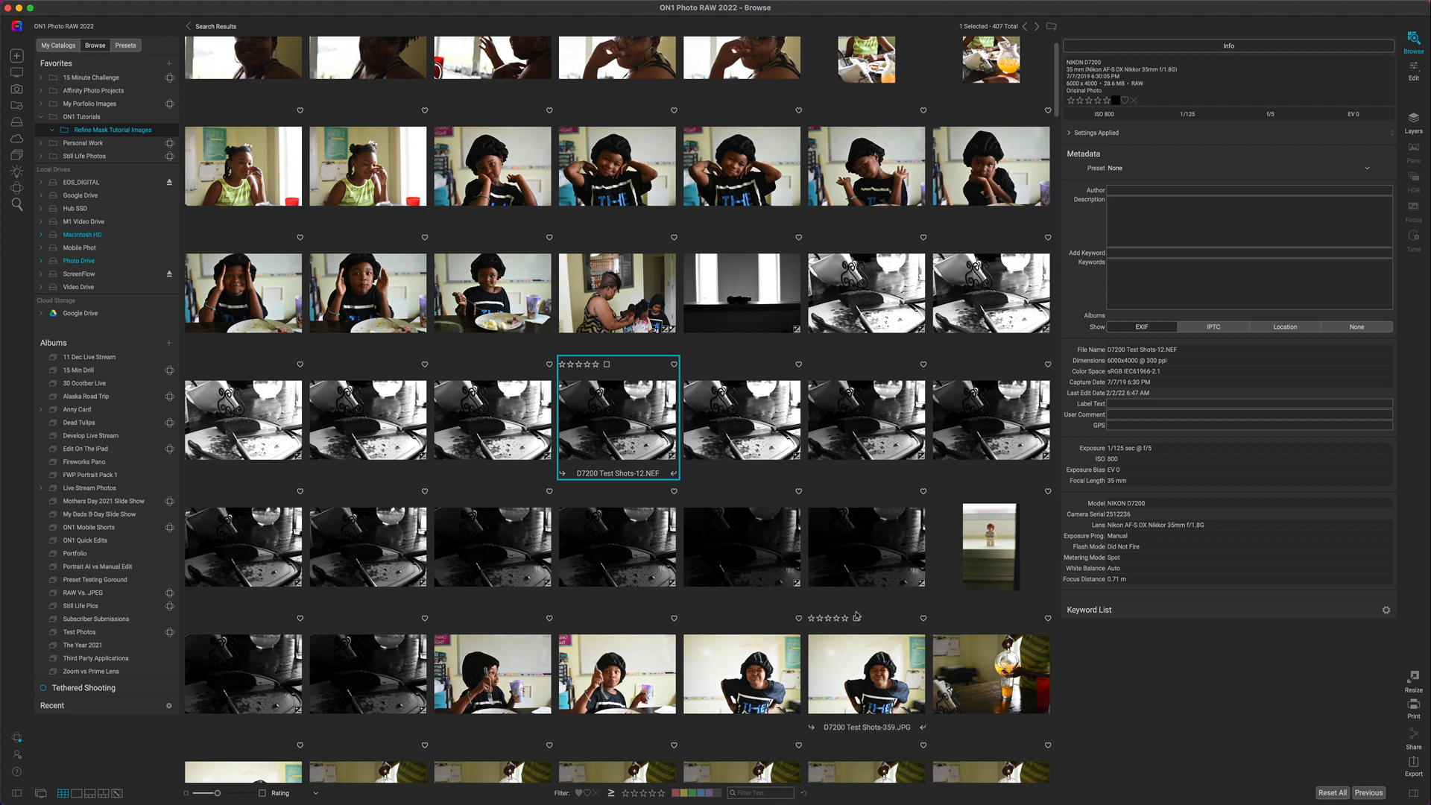
click(1335, 794)
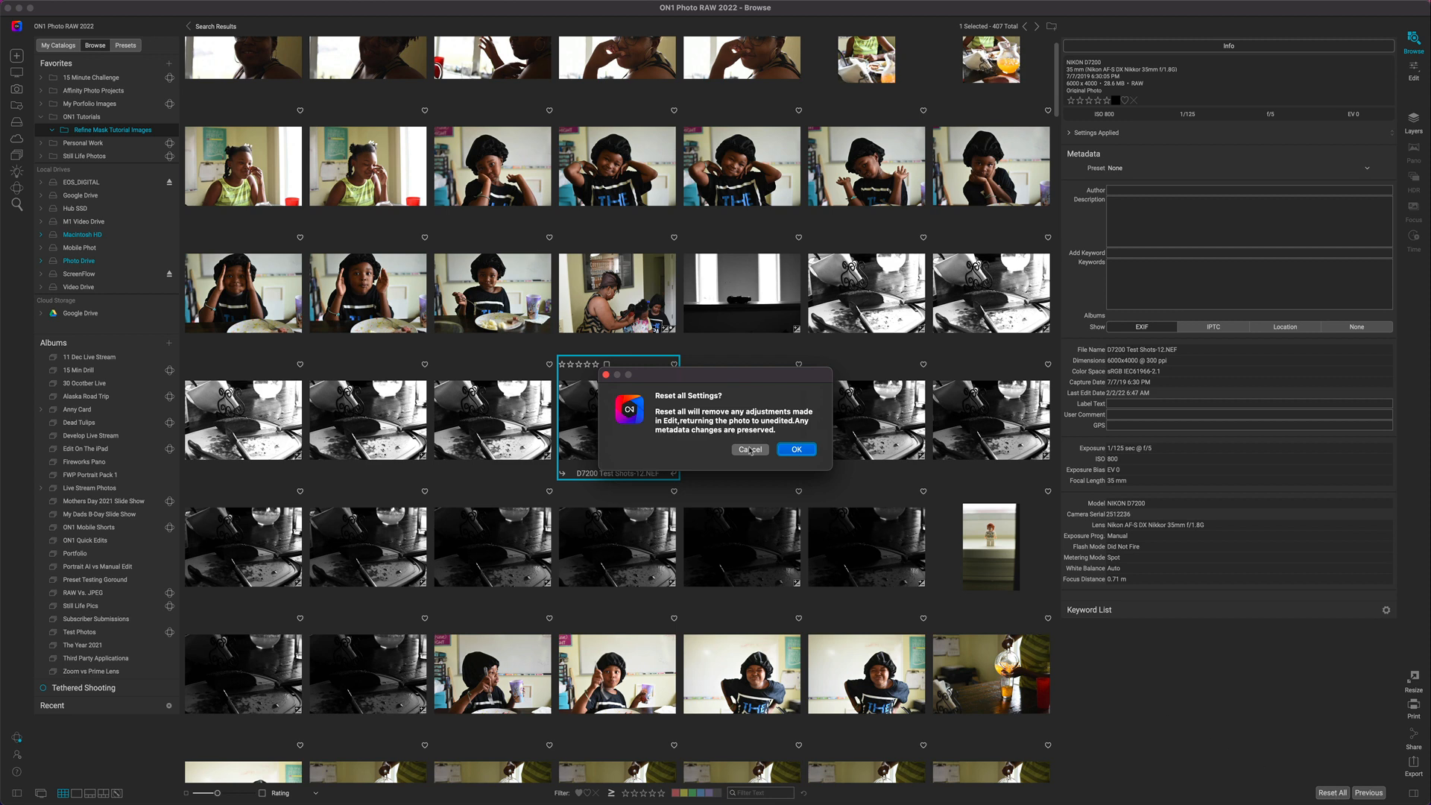
click(796, 450)
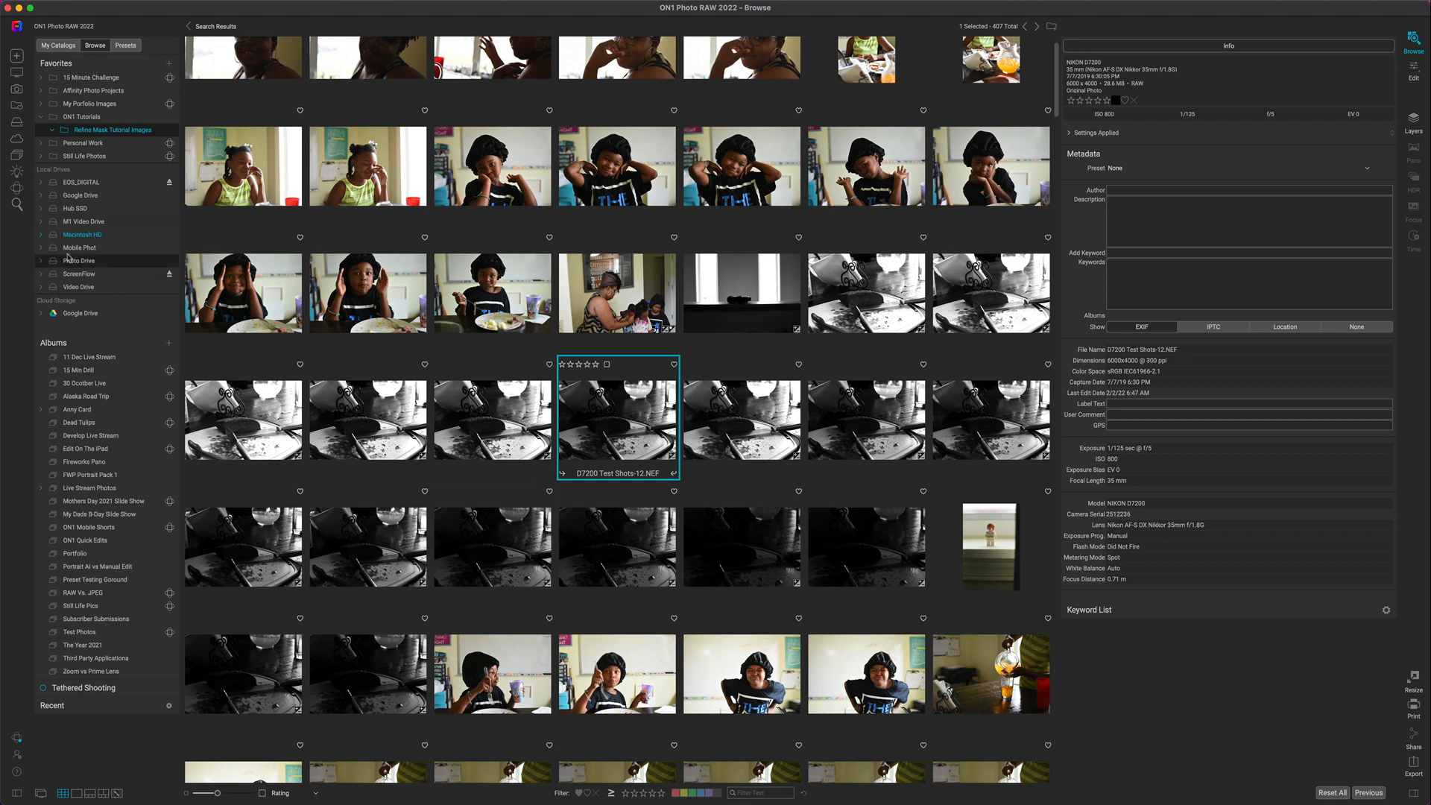
scroll(526, 518, down, 2)
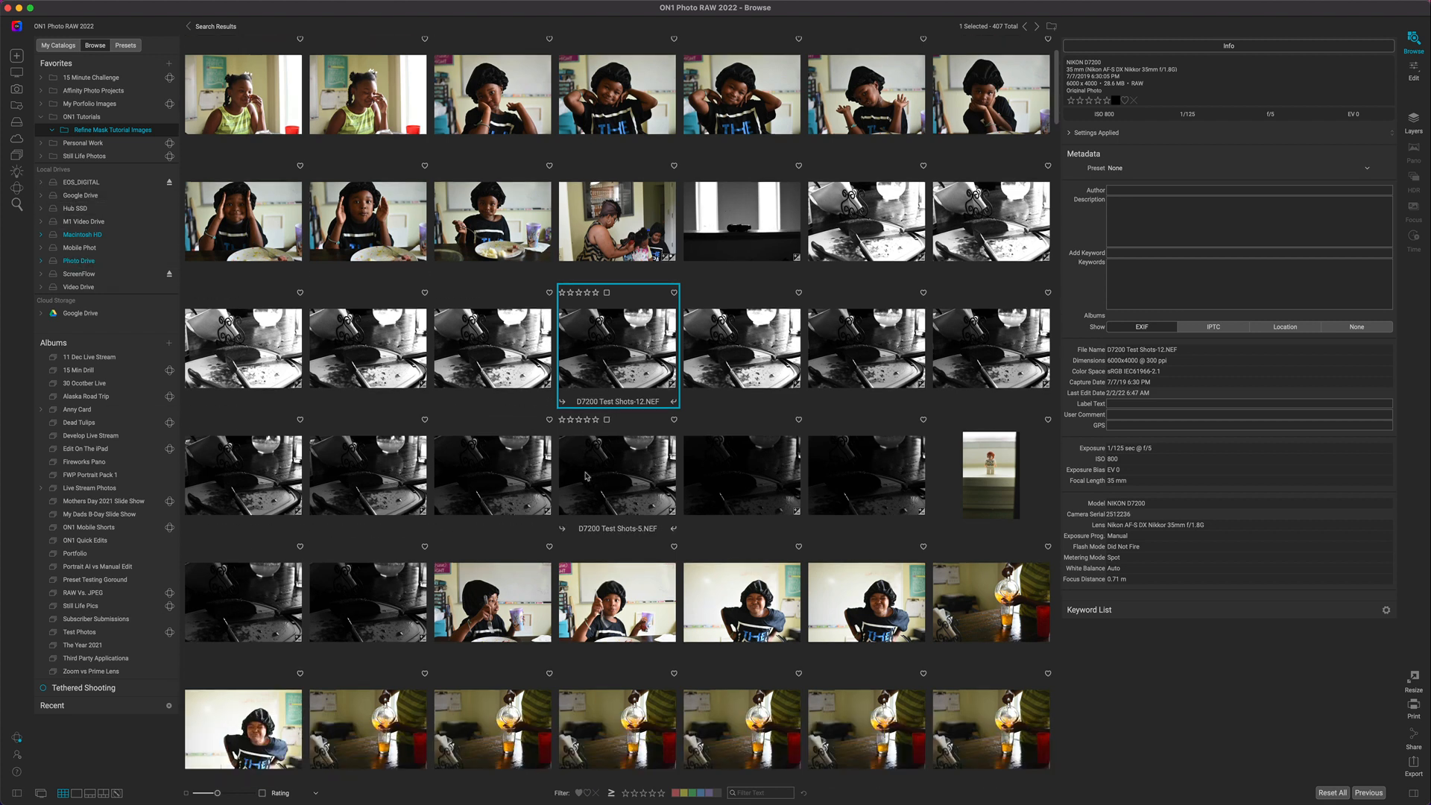
scroll(585, 477, down, 2)
scroll(585, 476, down, 2)
scroll(584, 476, down, 2)
scroll(585, 477, down, 2)
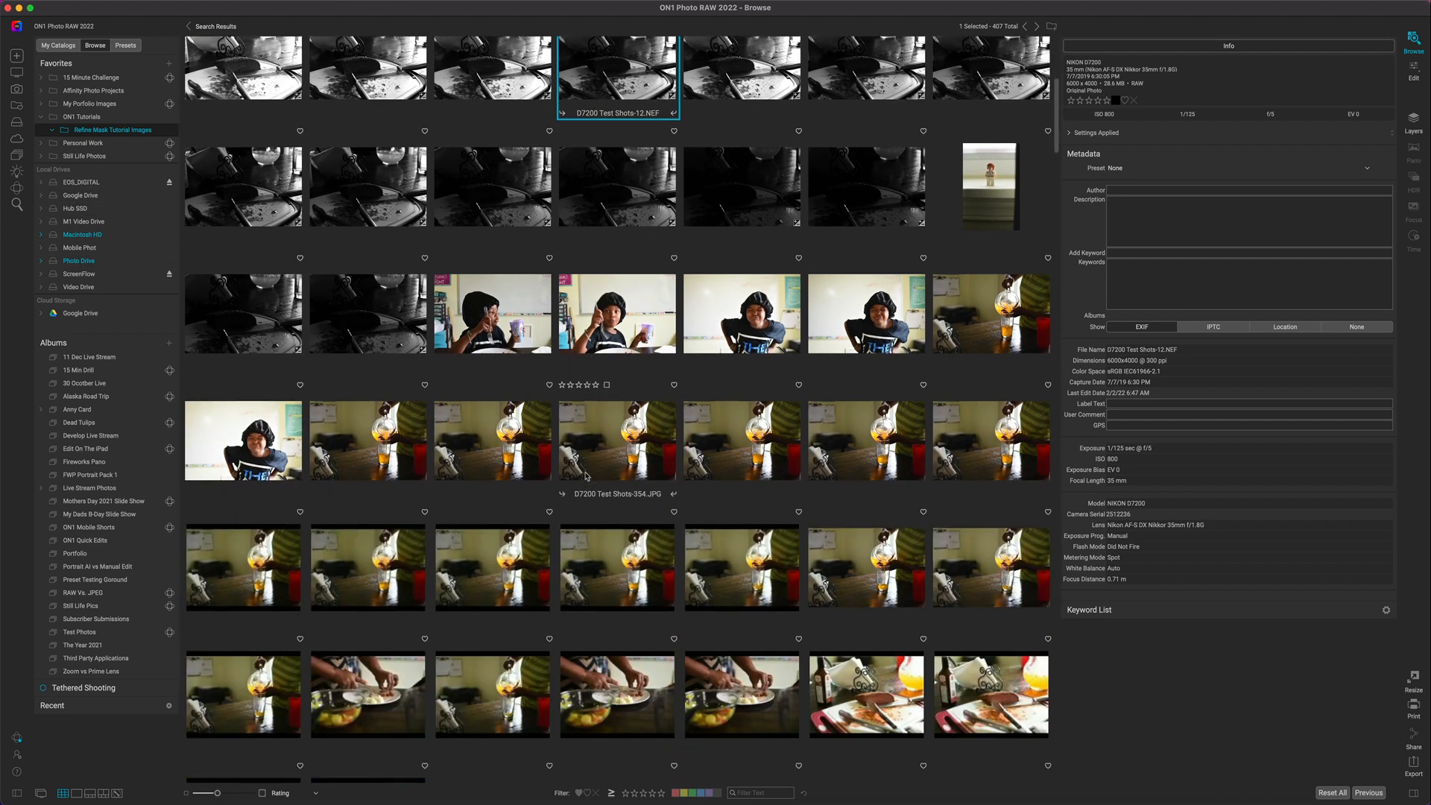
scroll(584, 477, down, 1)
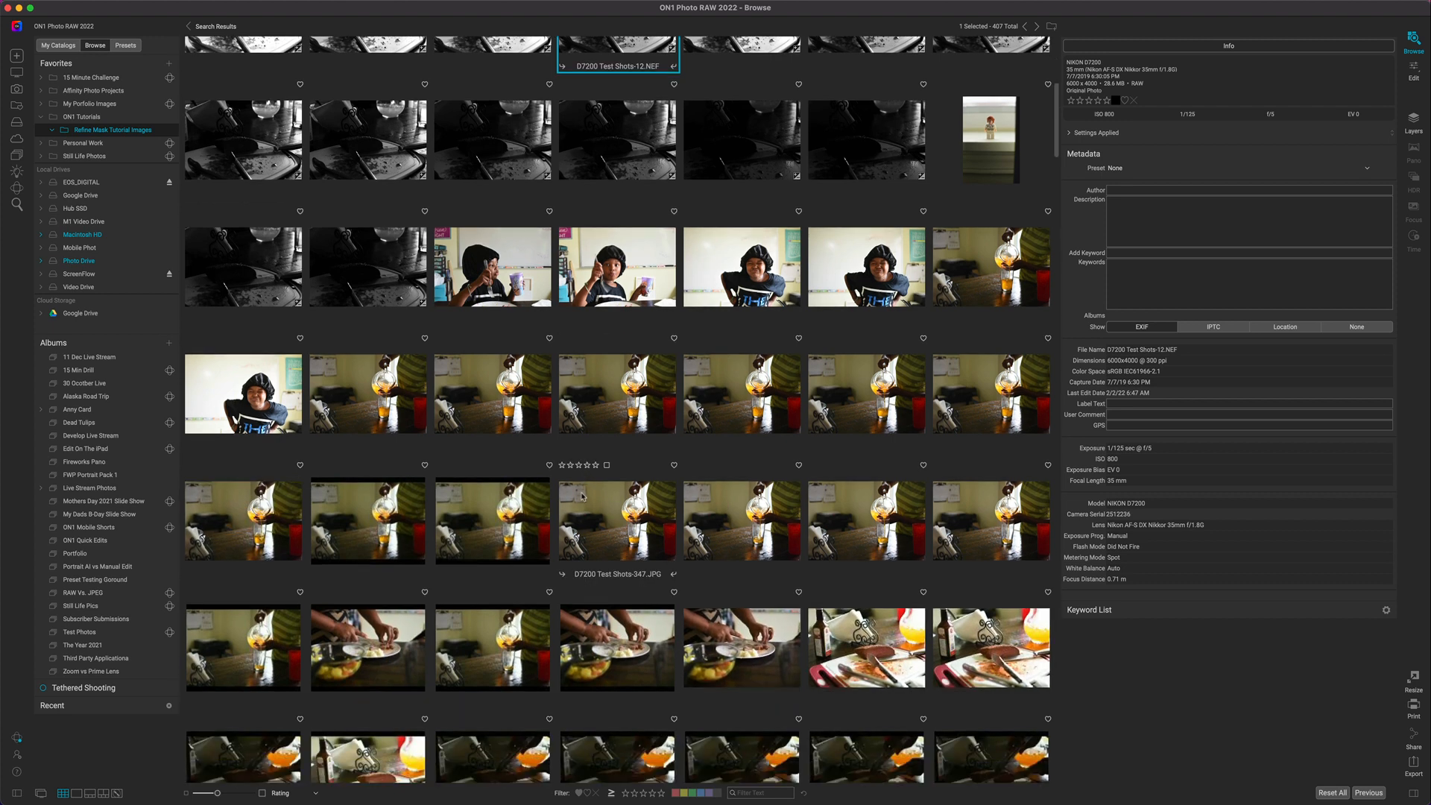
scroll(582, 497, down, 2)
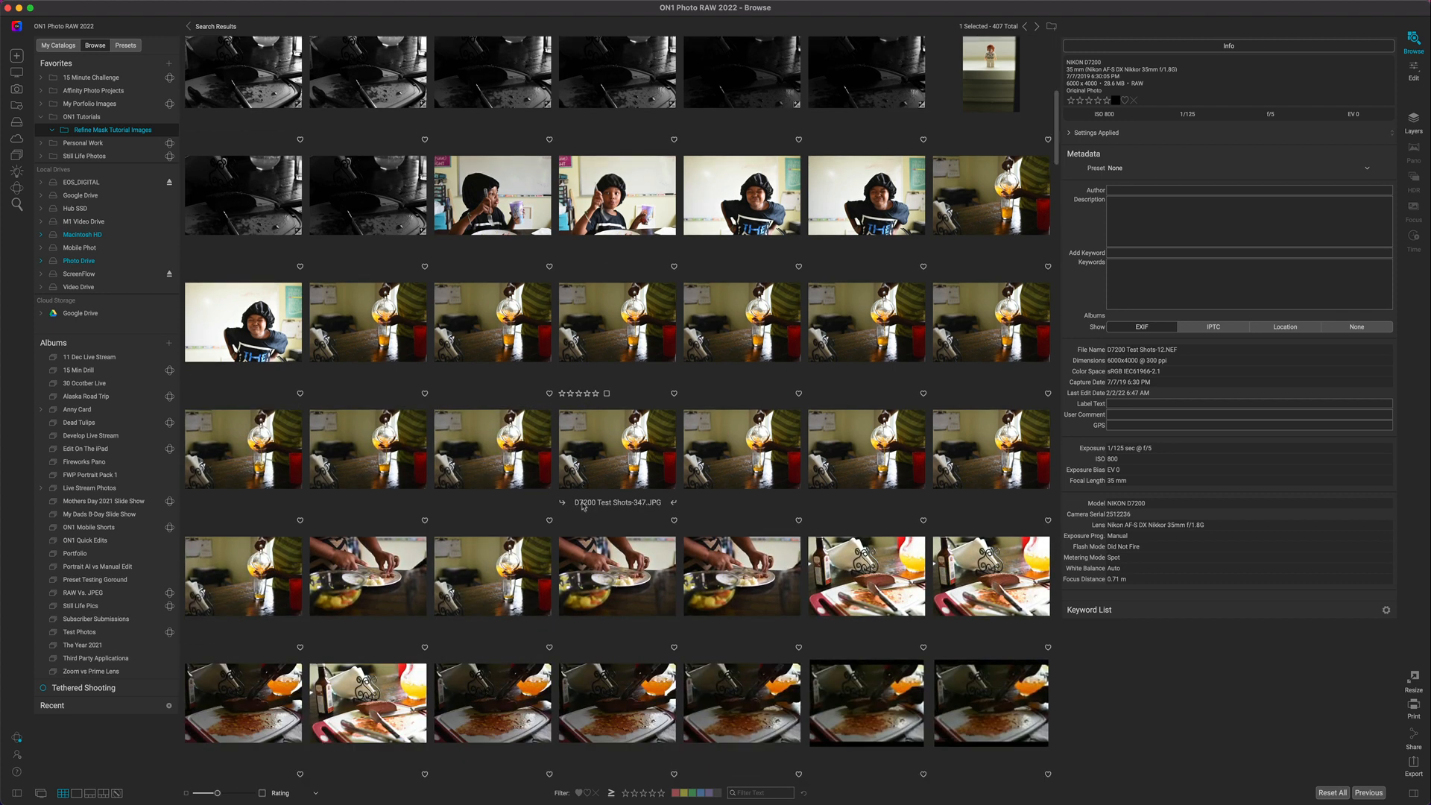
scroll(581, 506, down, 2)
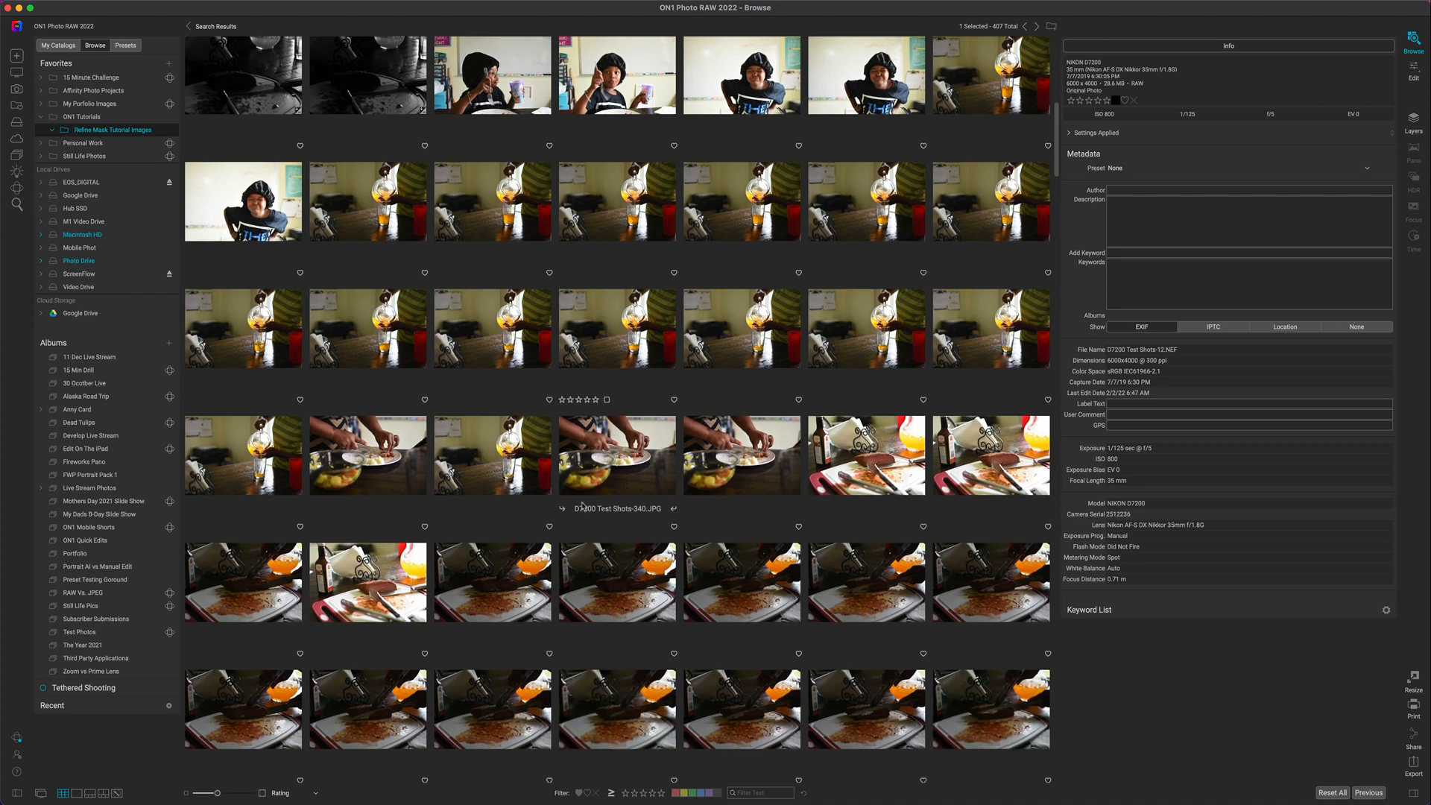
scroll(583, 505, down, 2)
scroll(581, 505, down, 2)
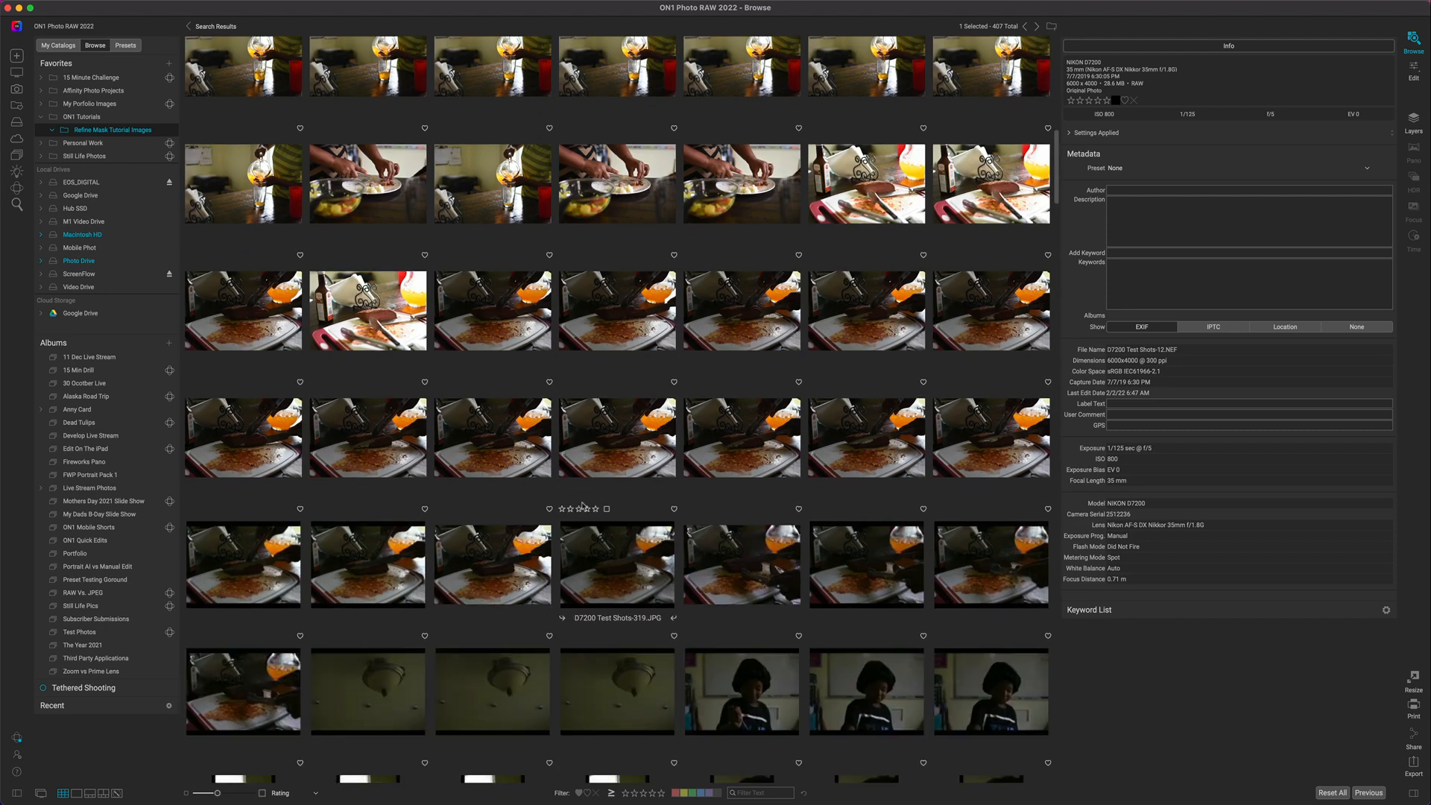
scroll(582, 506, down, 2)
scroll(582, 506, down, 2)
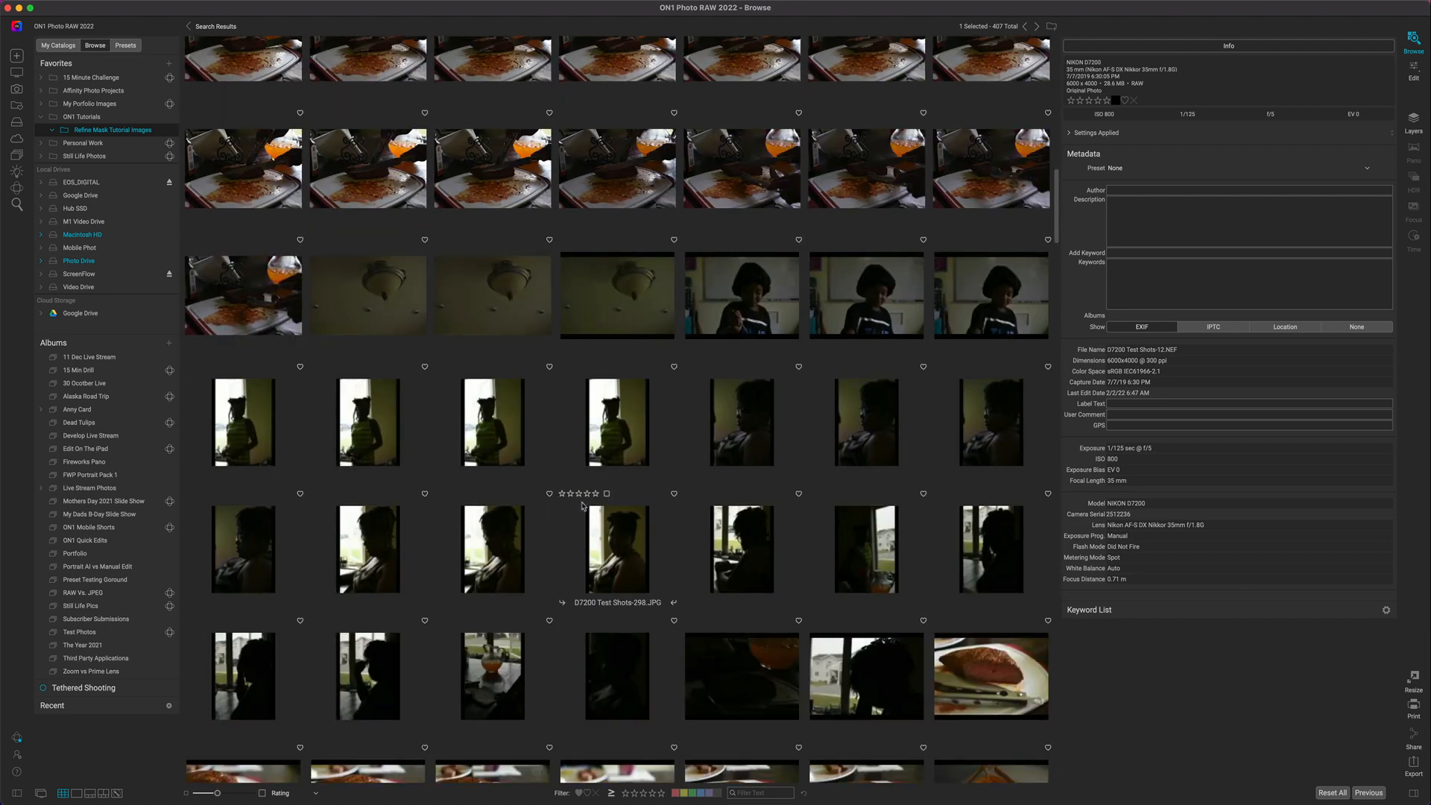
scroll(582, 507, down, 2)
scroll(582, 506, down, 2)
scroll(583, 506, down, 2)
key(Home)
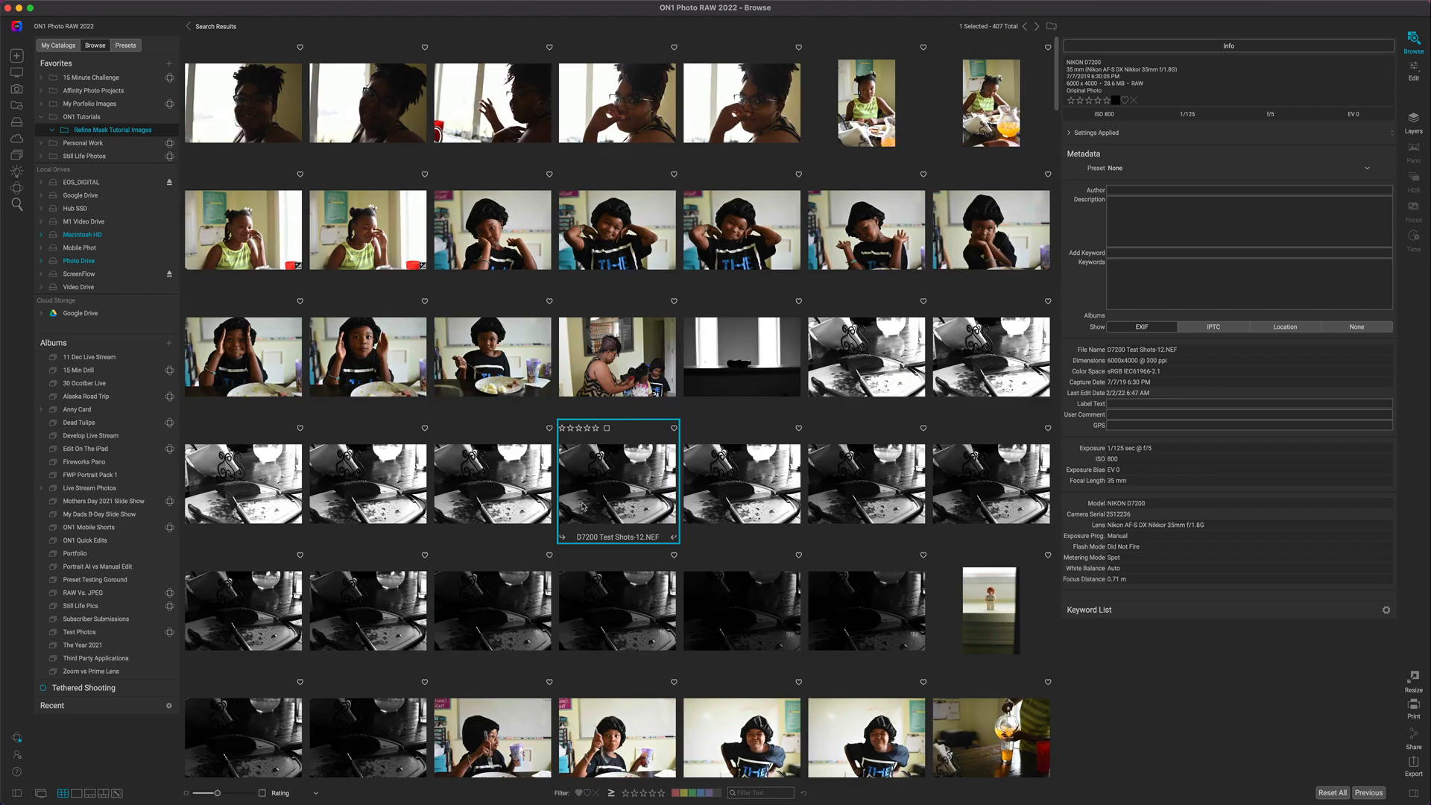
scroll(582, 505, down, 10)
scroll(581, 506, up, 8)
scroll(582, 505, up, 1)
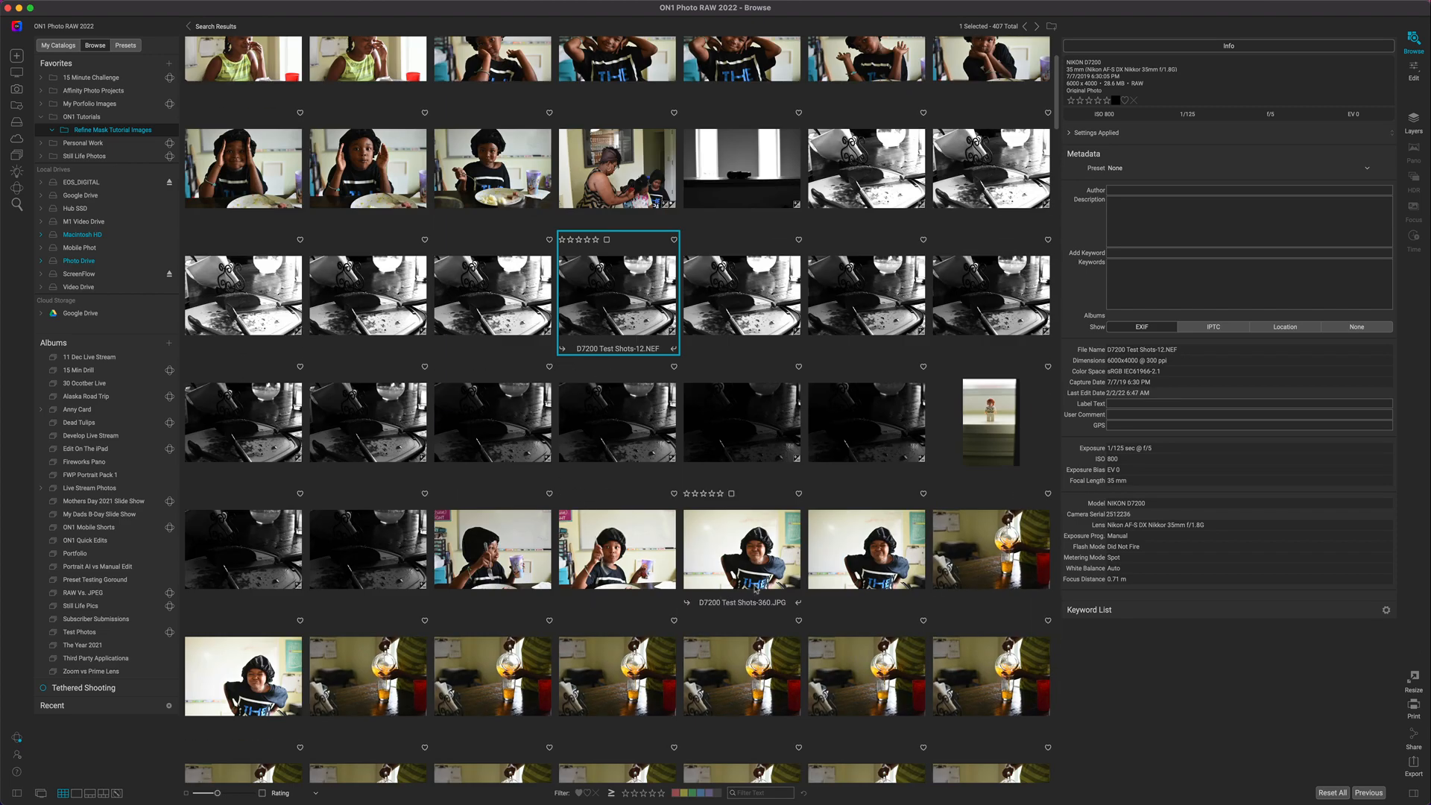
In Edit's Effects list, toggle the Black & White filter off on D7200 Test Shots-12 and keep the change with Done
click(1416, 69)
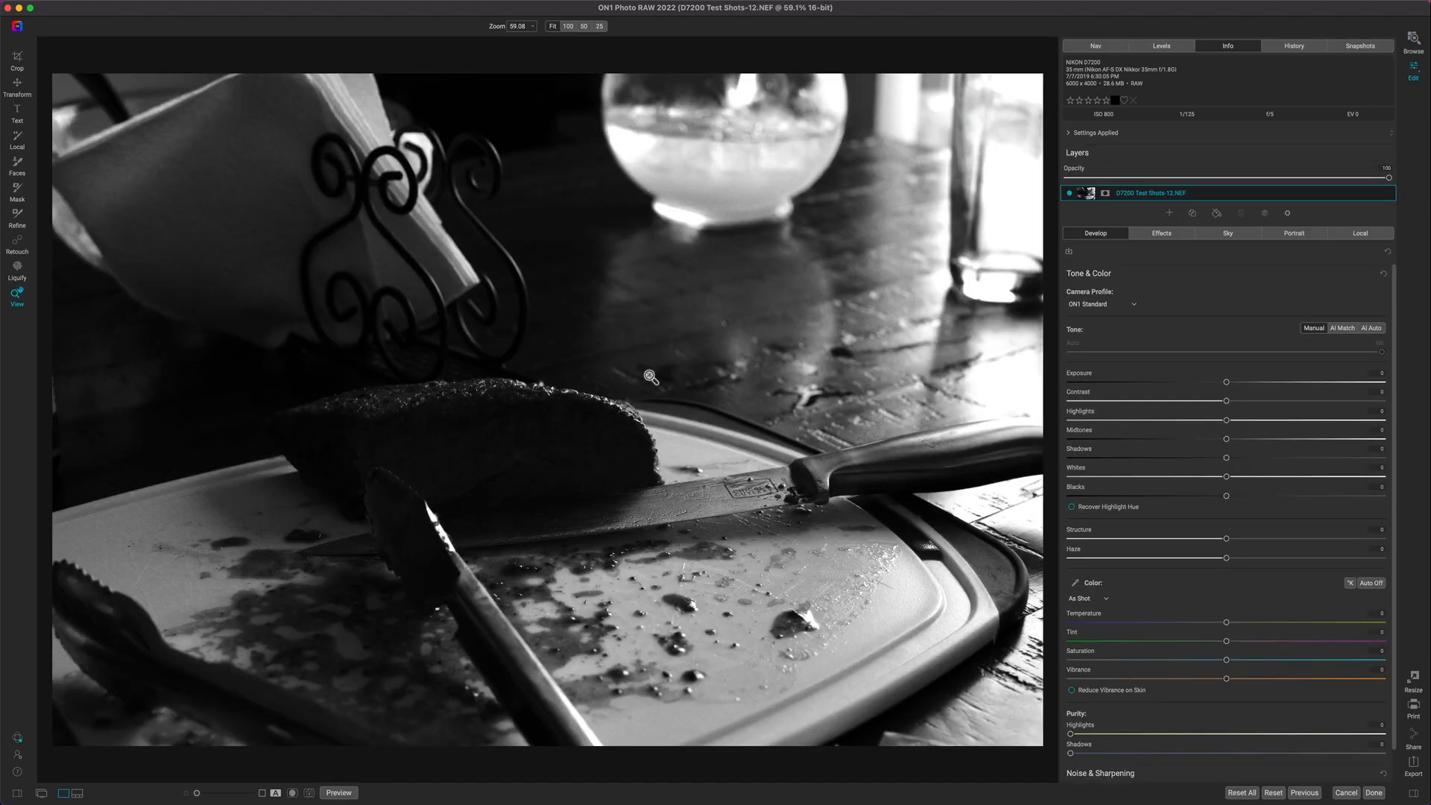
click(1162, 233)
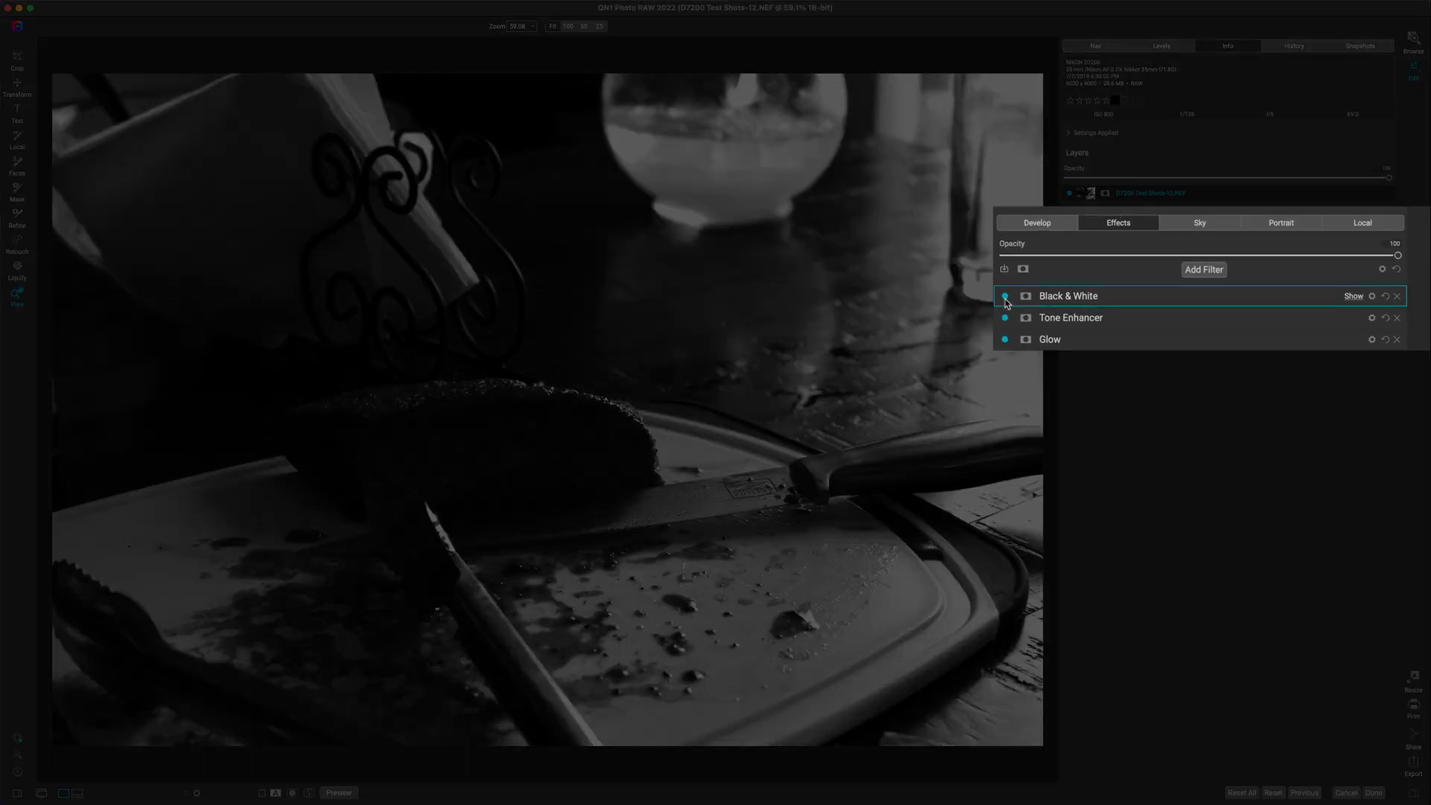
click(1007, 298)
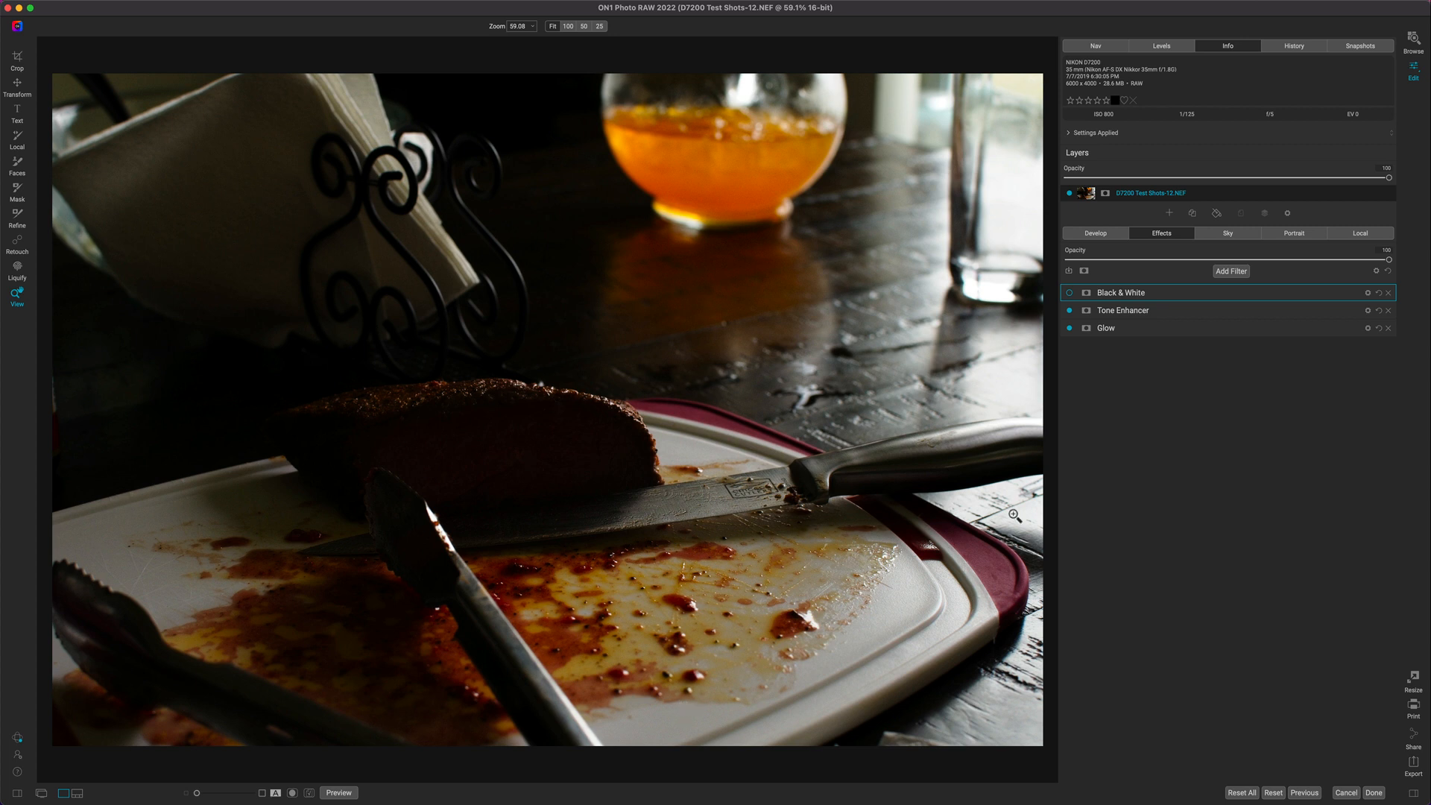
click(1071, 294)
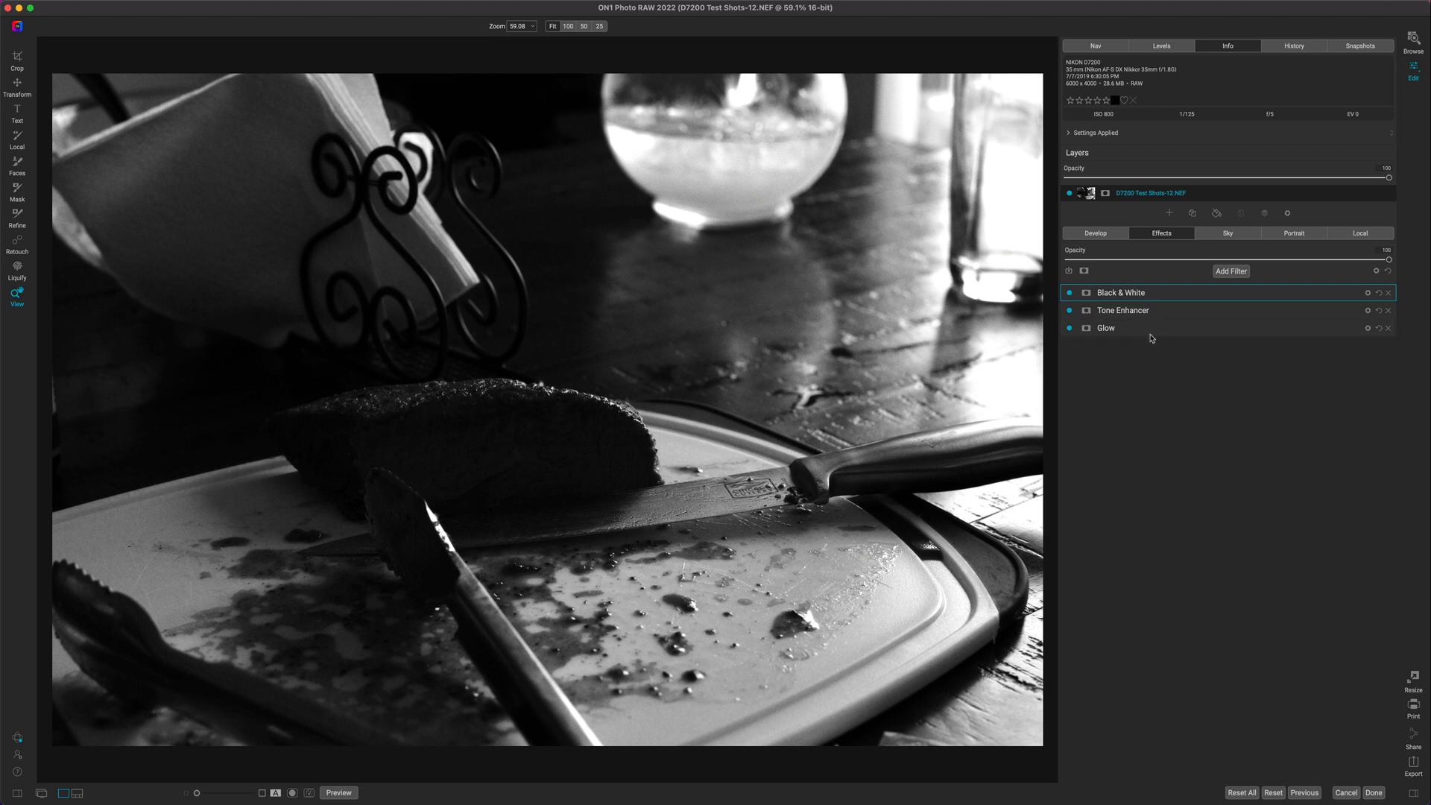
click(1071, 293)
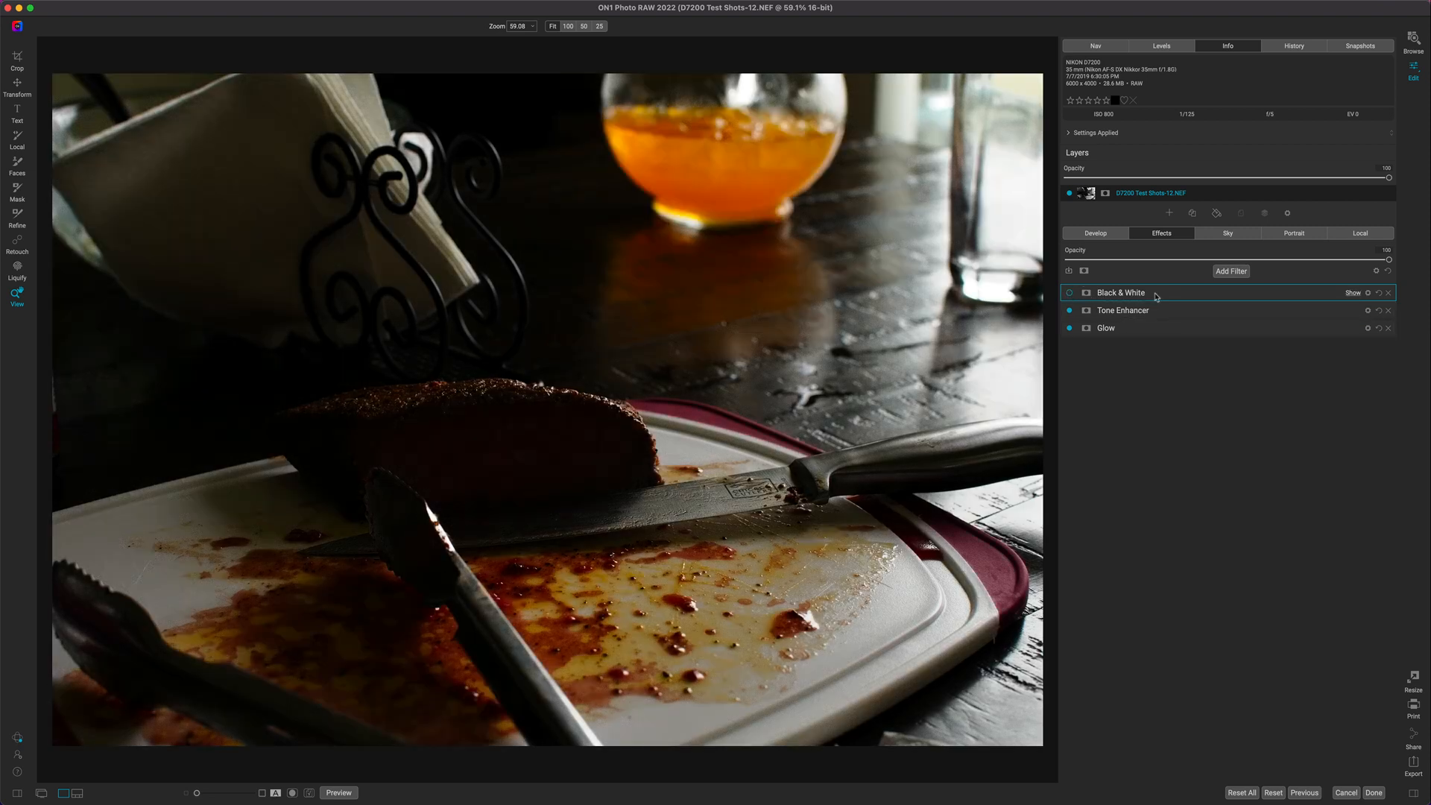
click(1375, 794)
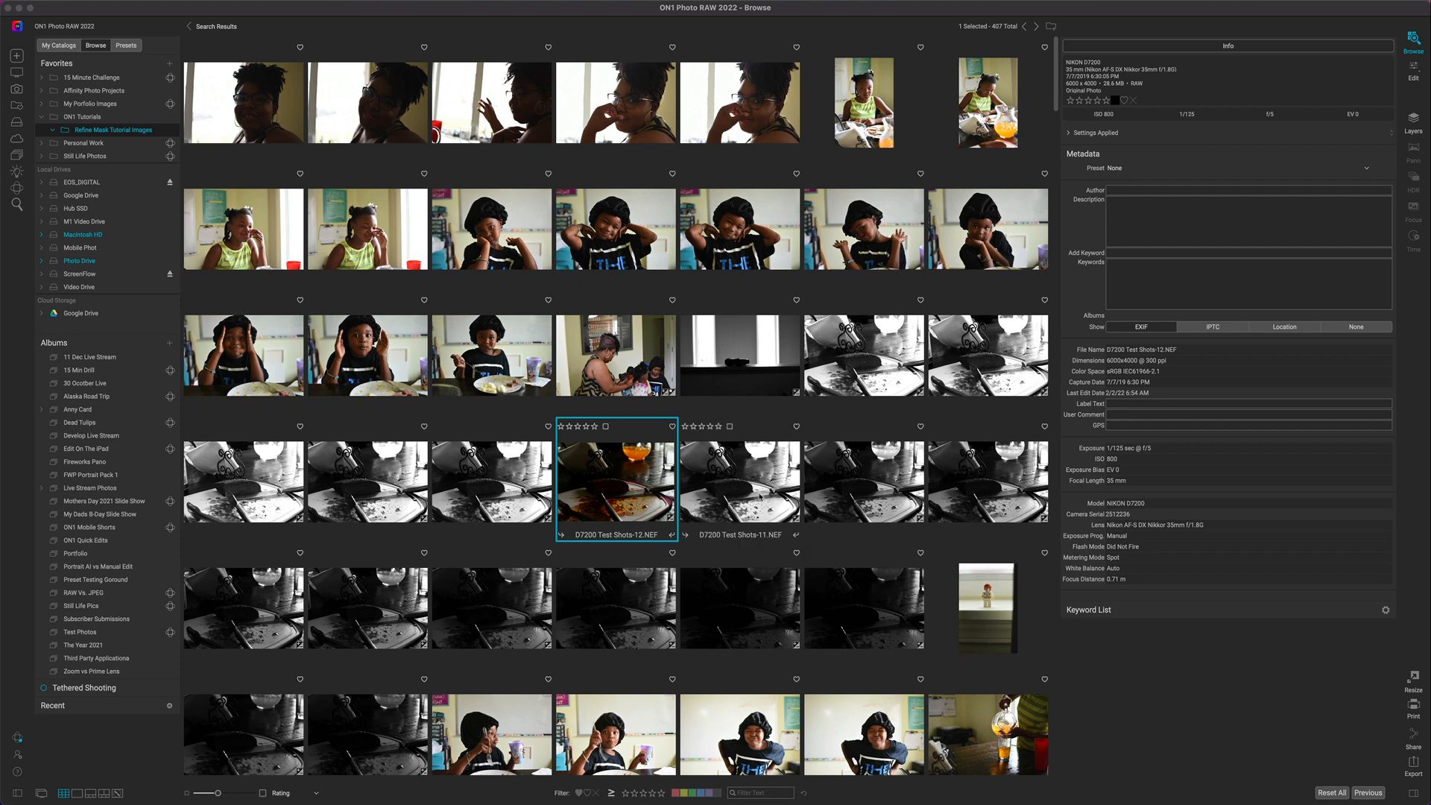
Select D7200 Test Shots-11 and apply the BA3 preset from the B&W Alternative category
click(740, 484)
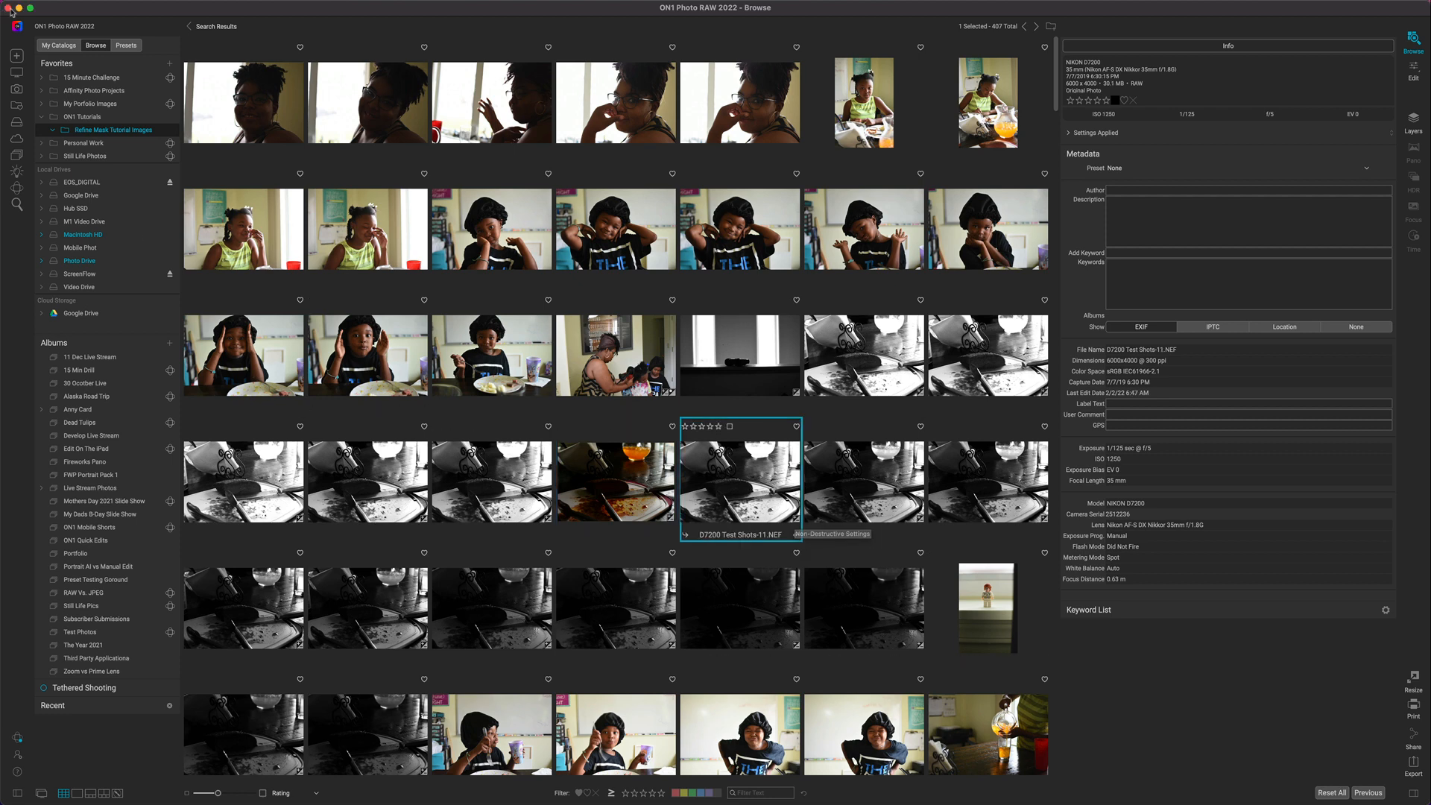
click(126, 44)
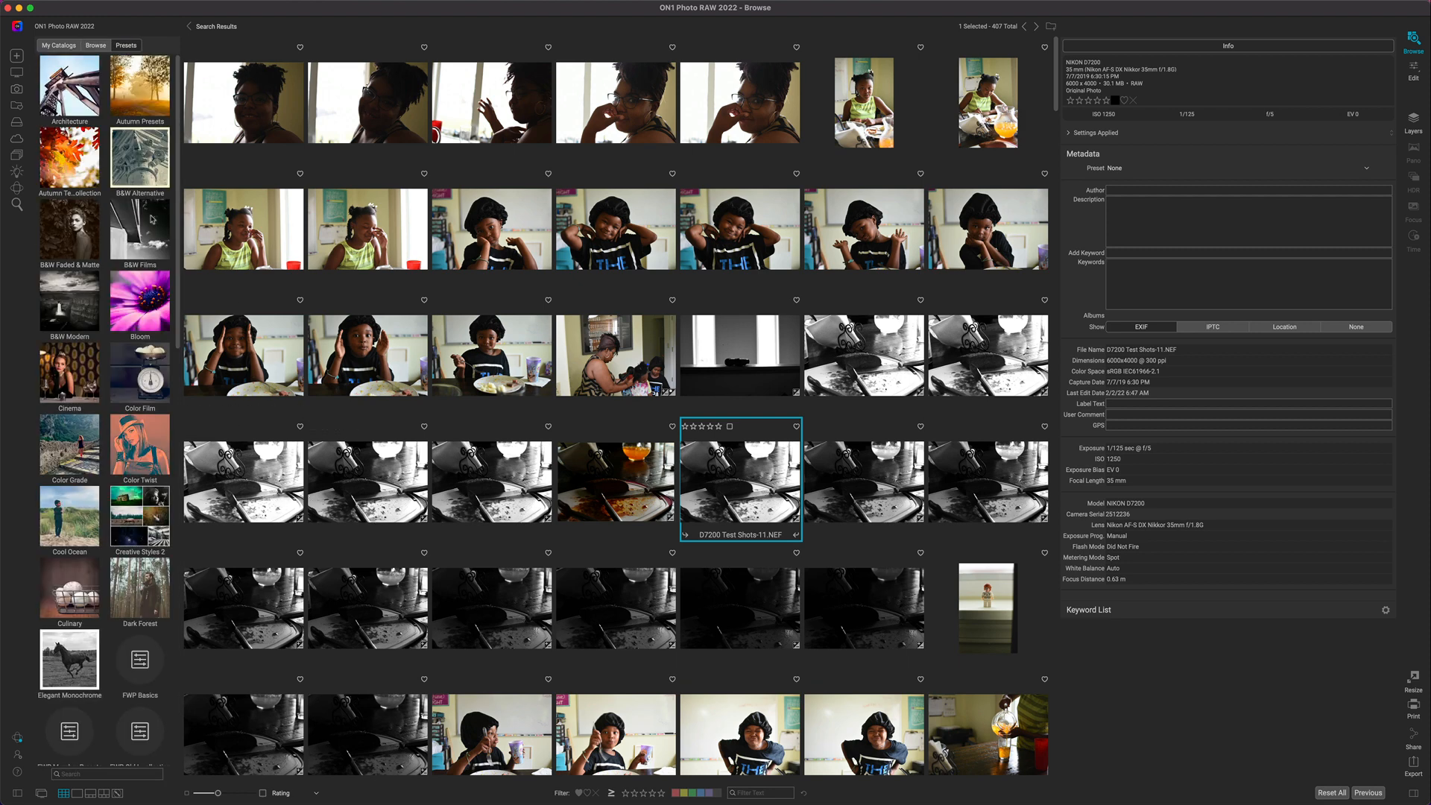
click(140, 162)
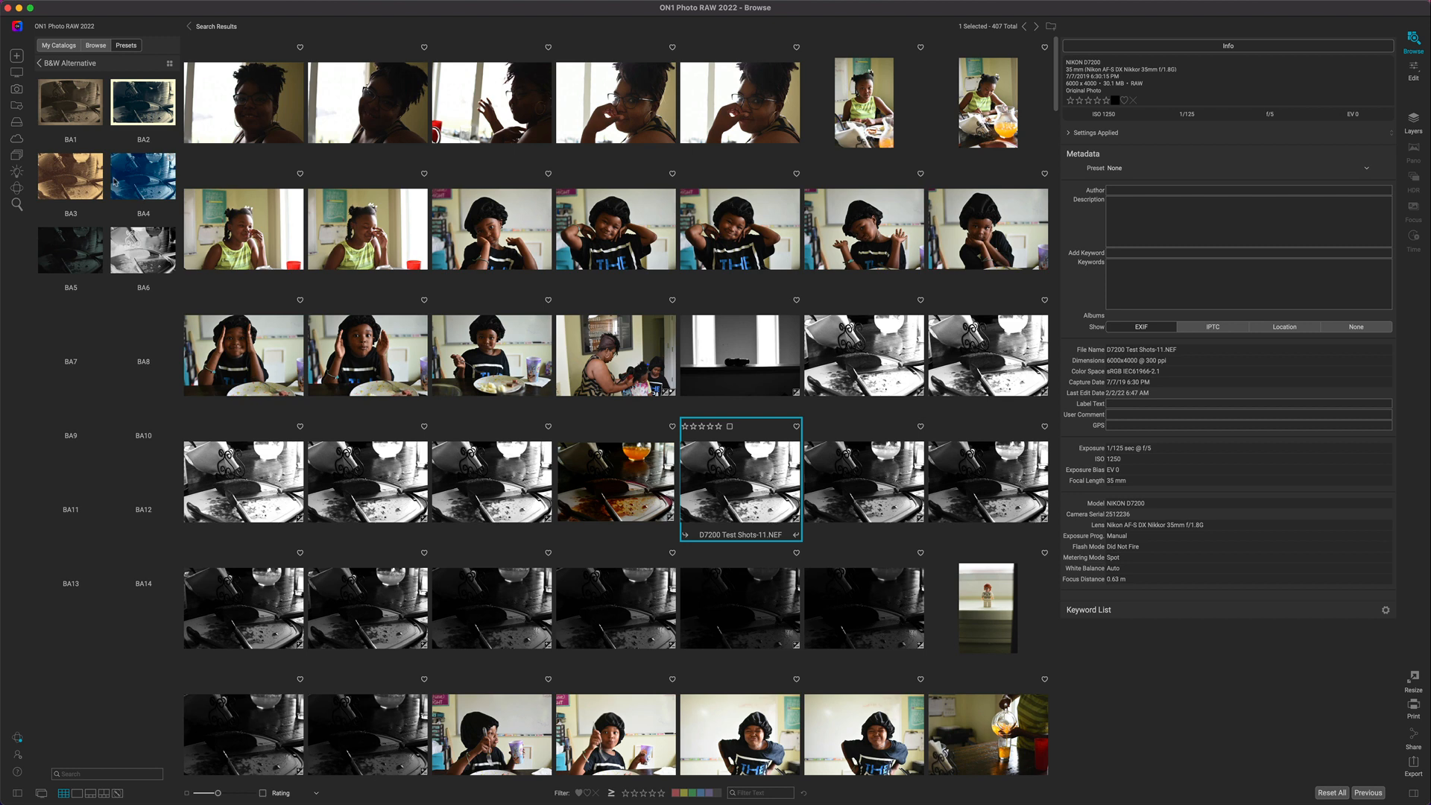
click(70, 179)
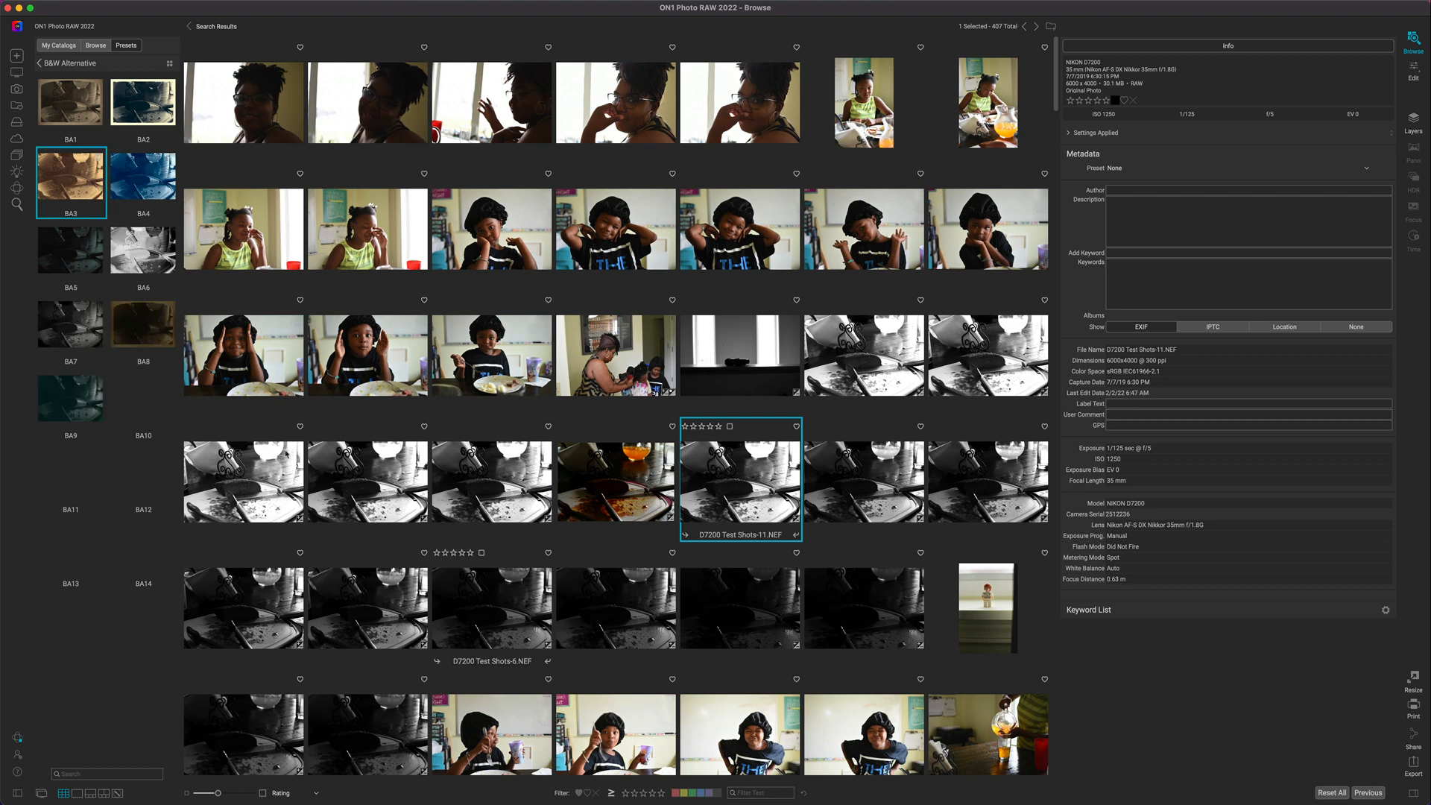